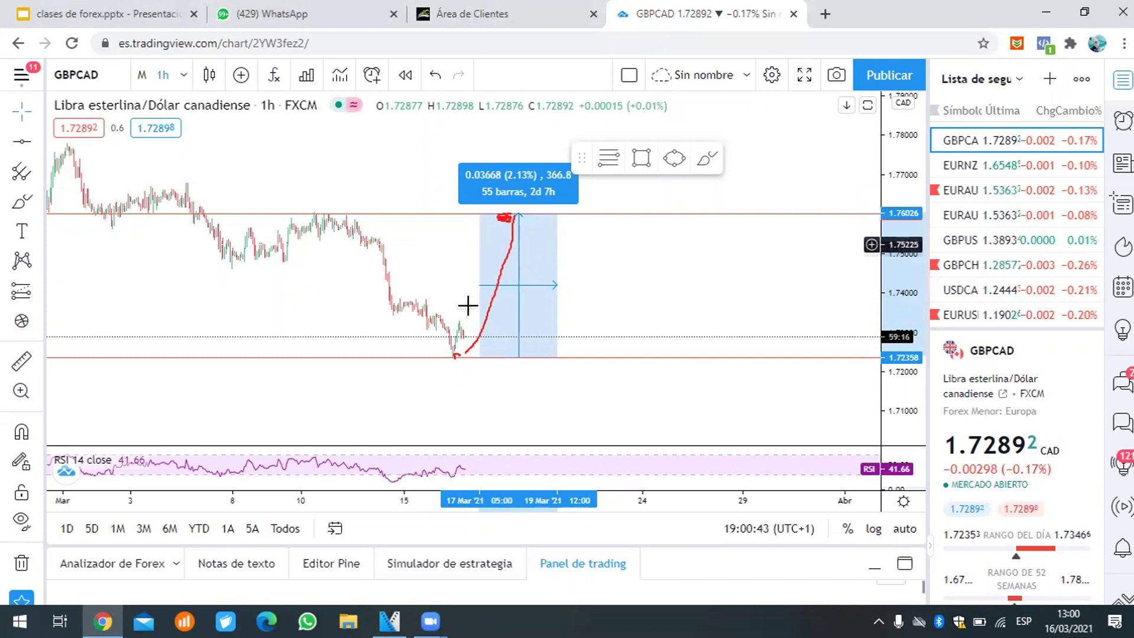
Clear the price range measurement and examine the GBPCAD hourly price history from February and early March around the 1.76004 line.
click(618, 272)
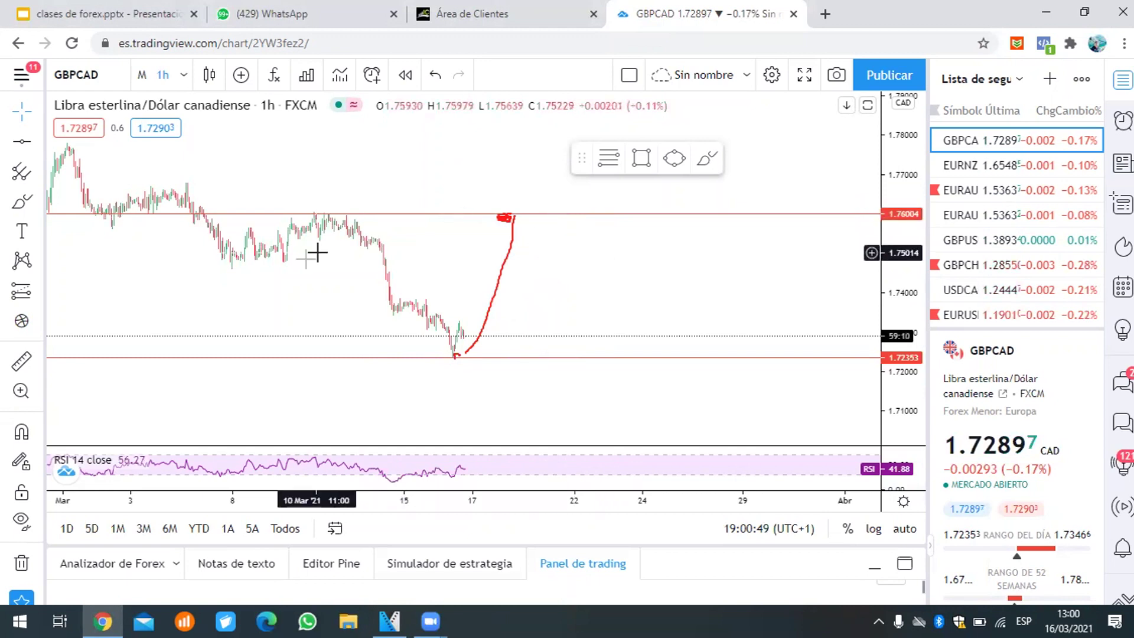
scroll(531, 330, down, 3)
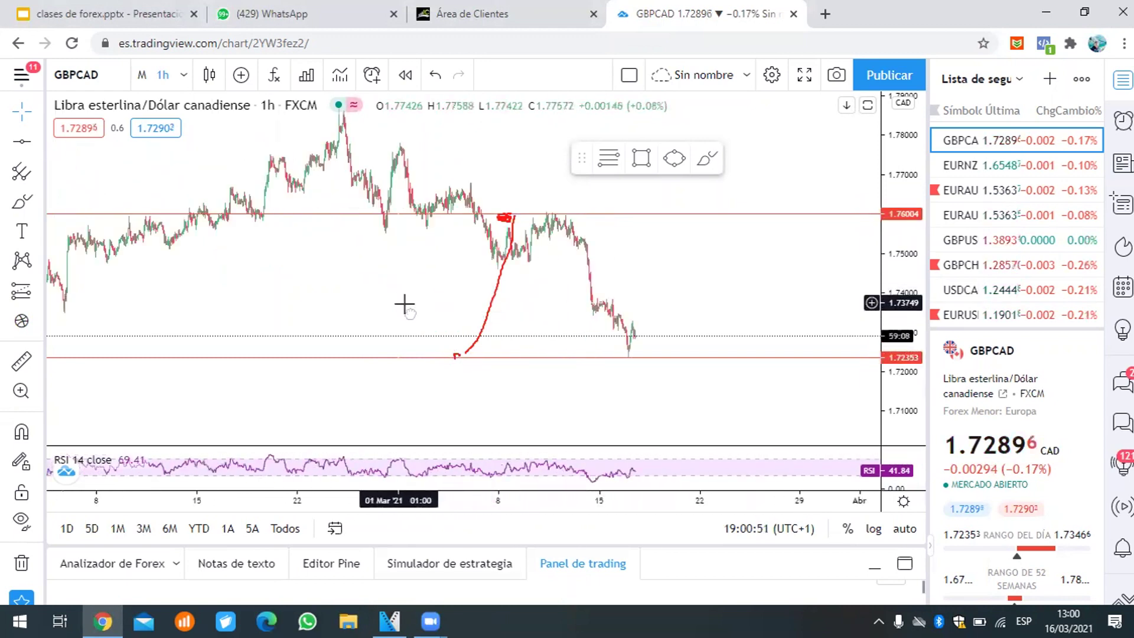
drag(405, 304, 468, 436)
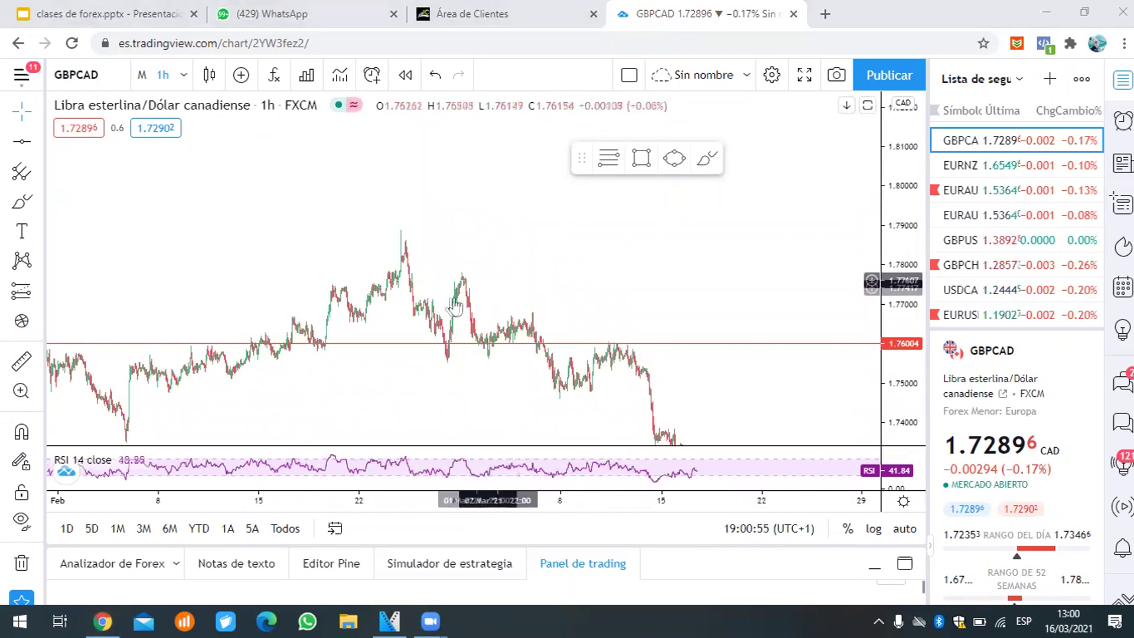
scroll(440, 306, up, 3)
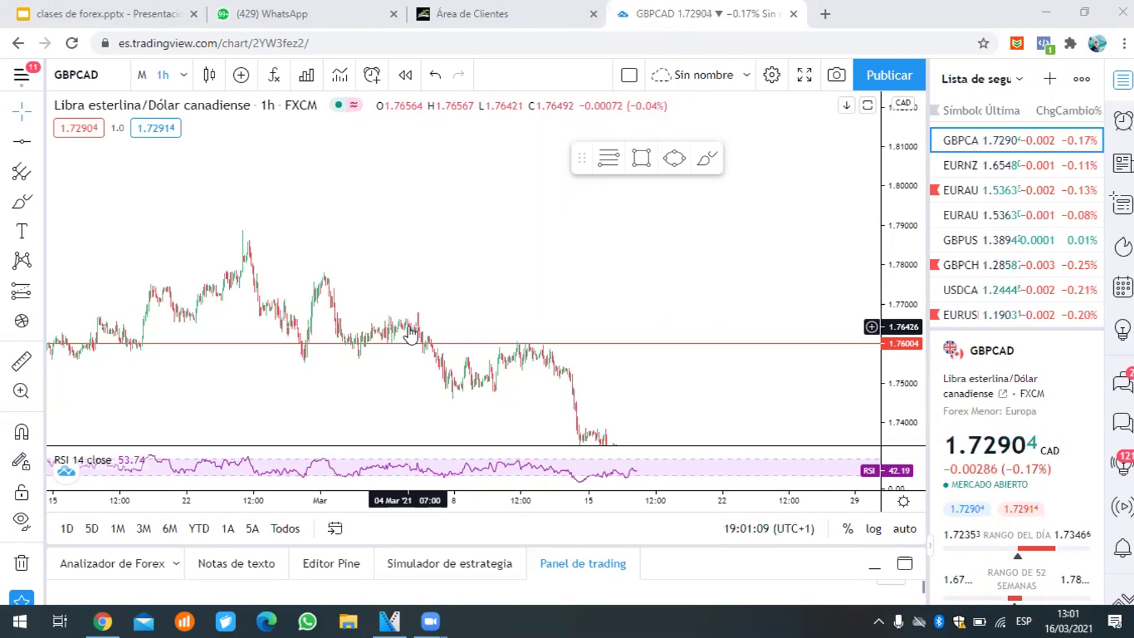
Switch to the IC Markets client area and review the balances of the MT4 agent accounts.
click(502, 13)
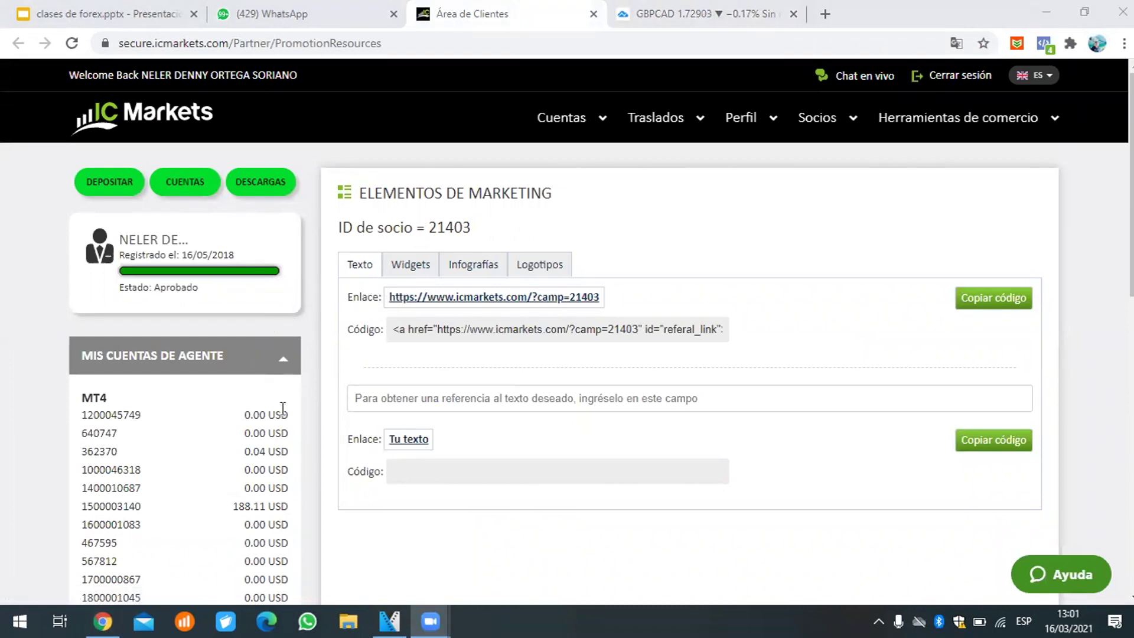
scroll(284, 400, down, 3)
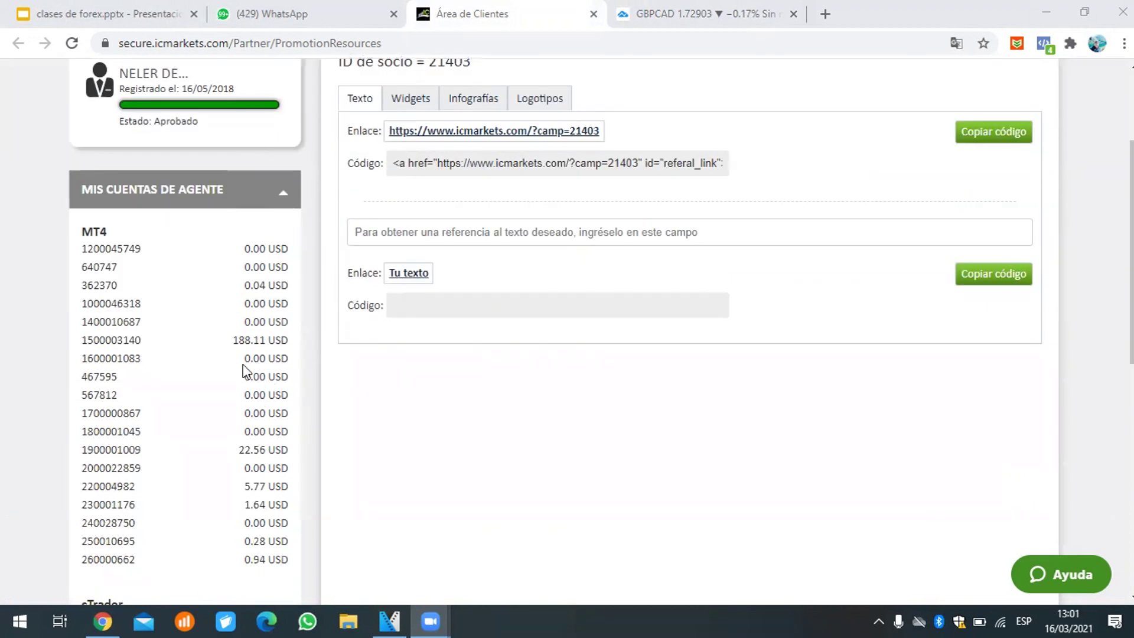
drag(232, 341, 246, 342)
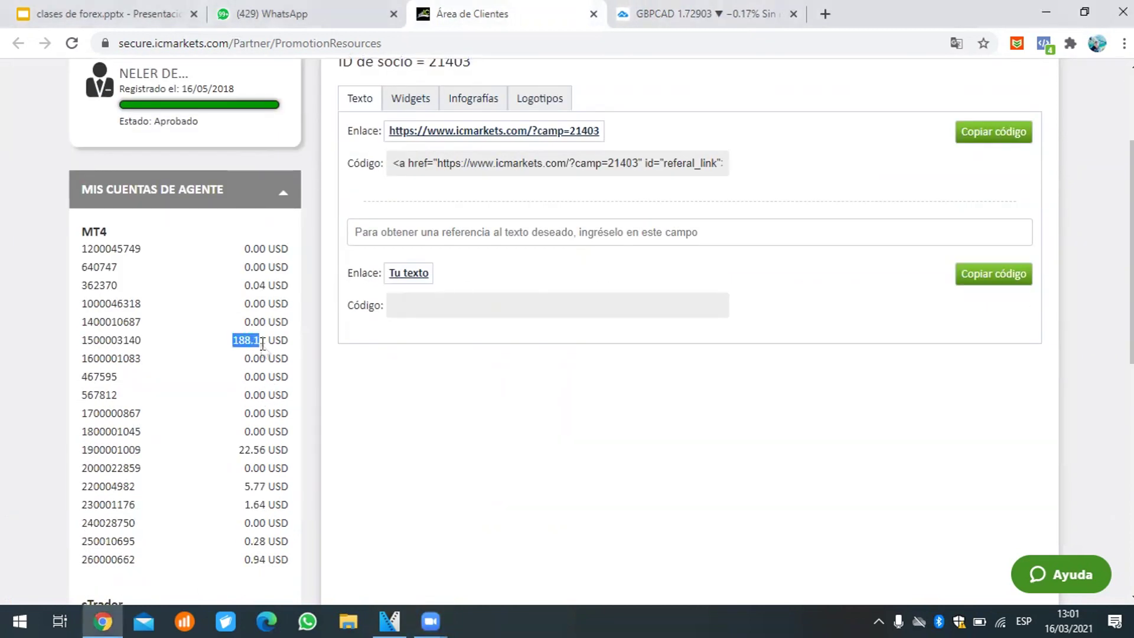
click(262, 342)
scroll(271, 332, up, 3)
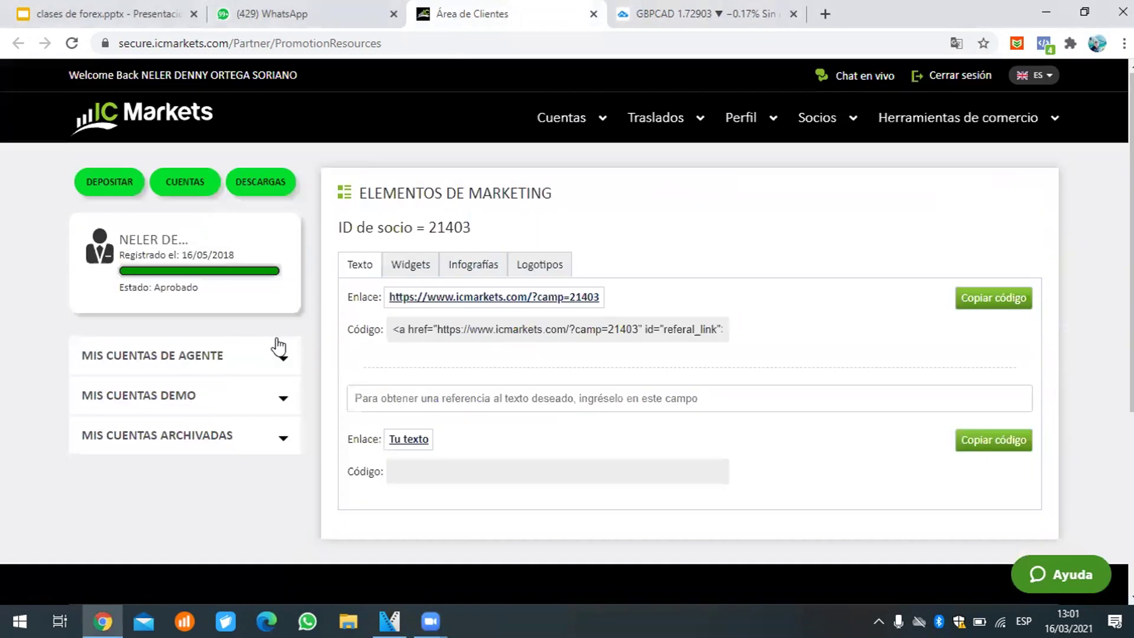
mouse_move(236, 255)
mouse_down()
mouse_move(139, 255)
mouse_move(250, 256)
mouse_up()
click(248, 256)
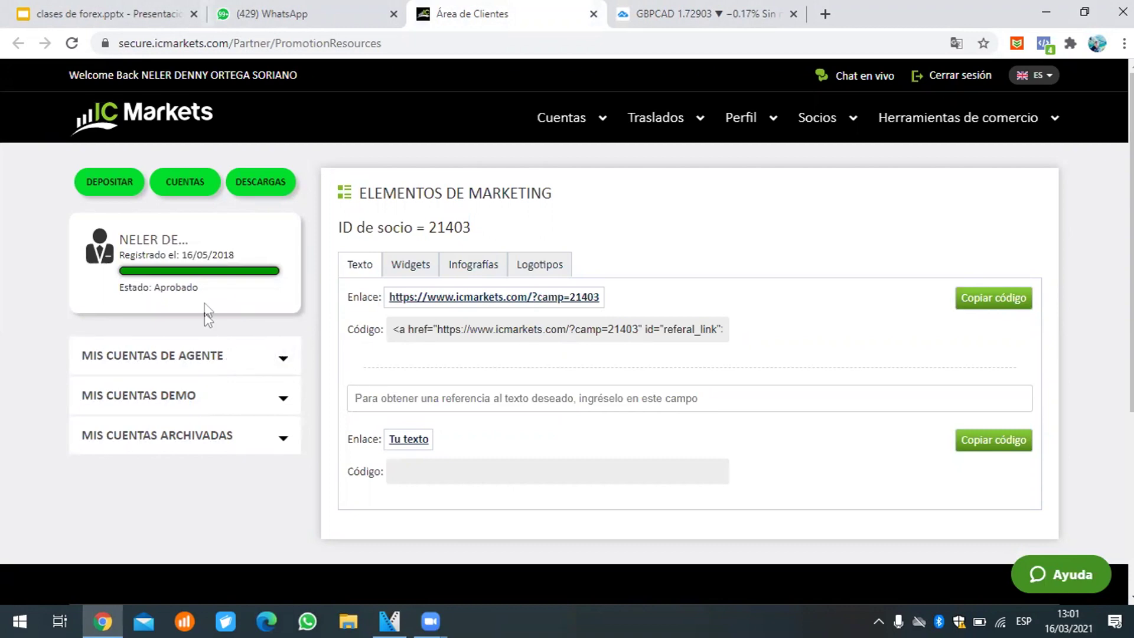
click(273, 359)
scroll(272, 355, down, 3)
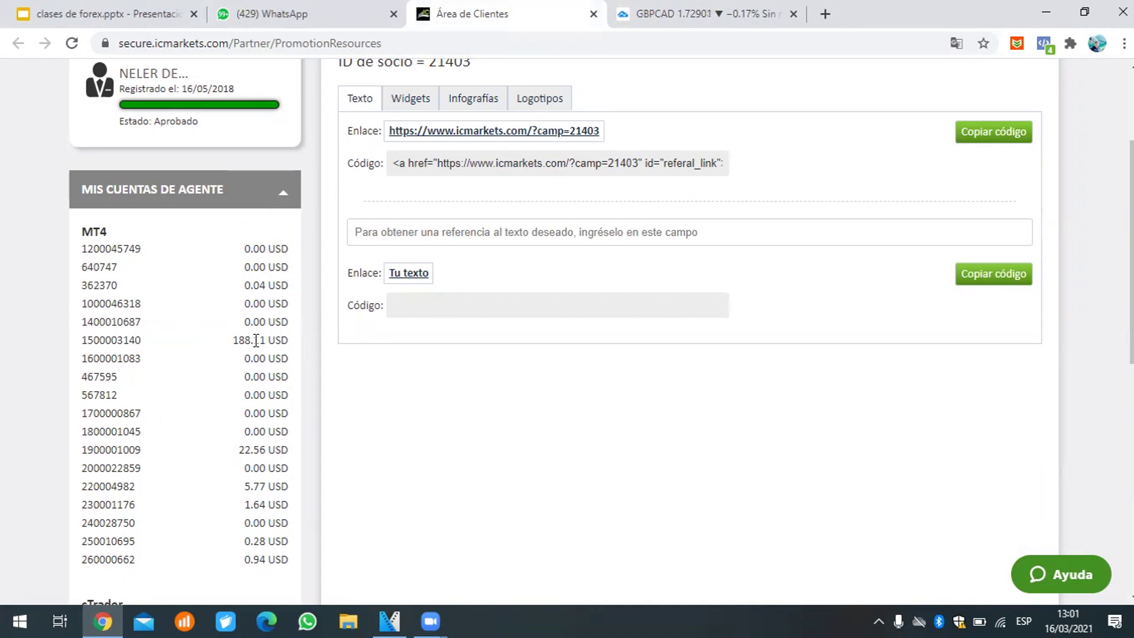
scroll(256, 341, up, 3)
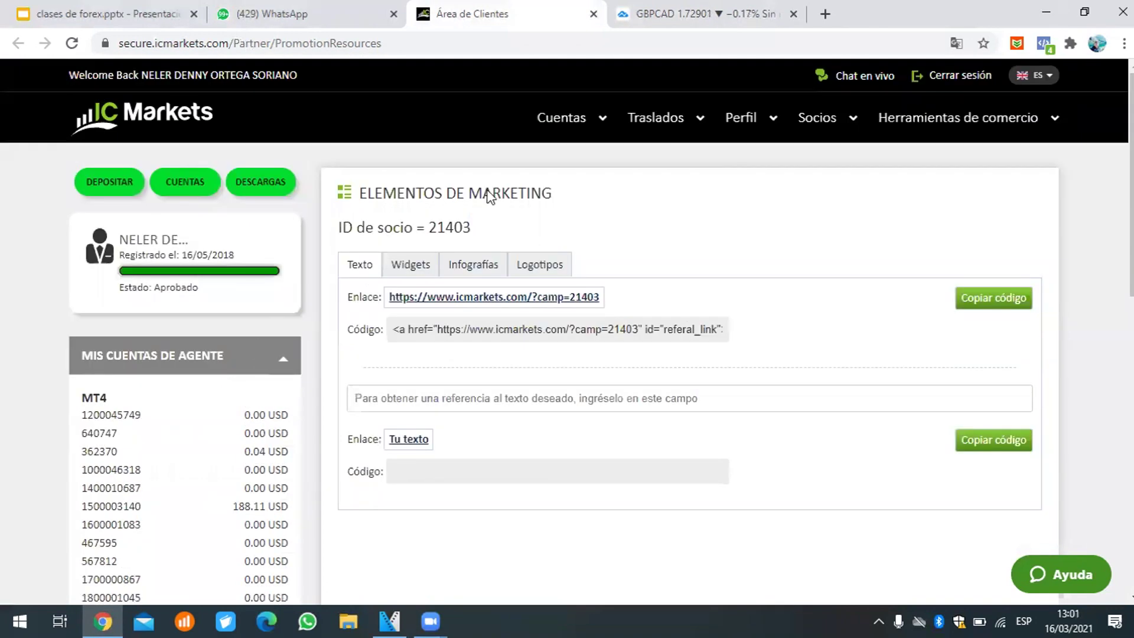
click(667, 14)
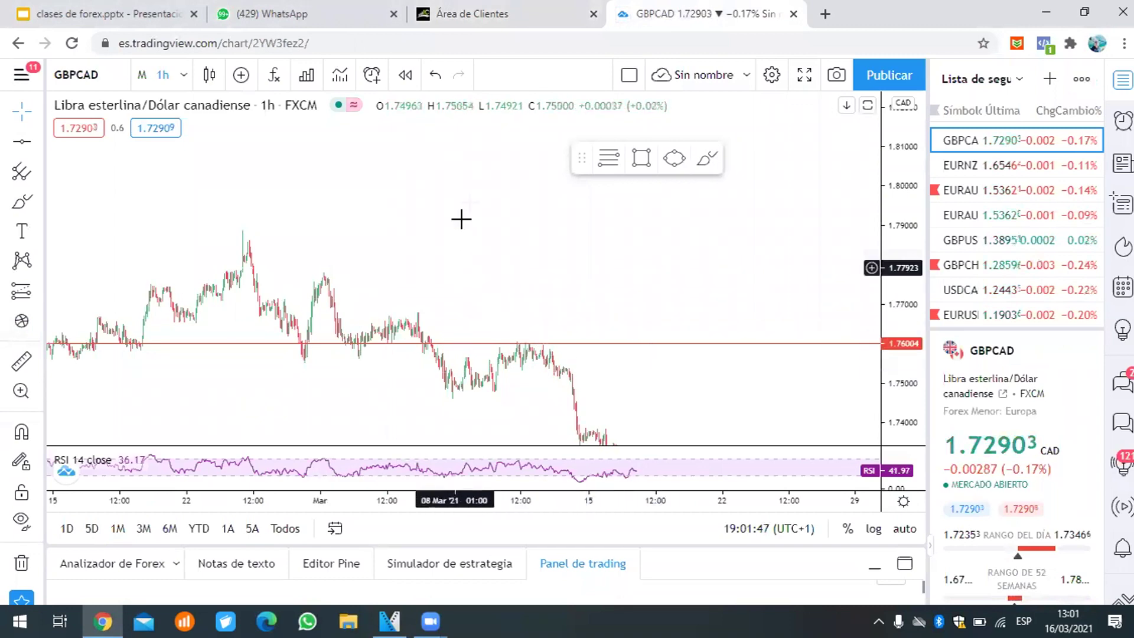
click(496, 14)
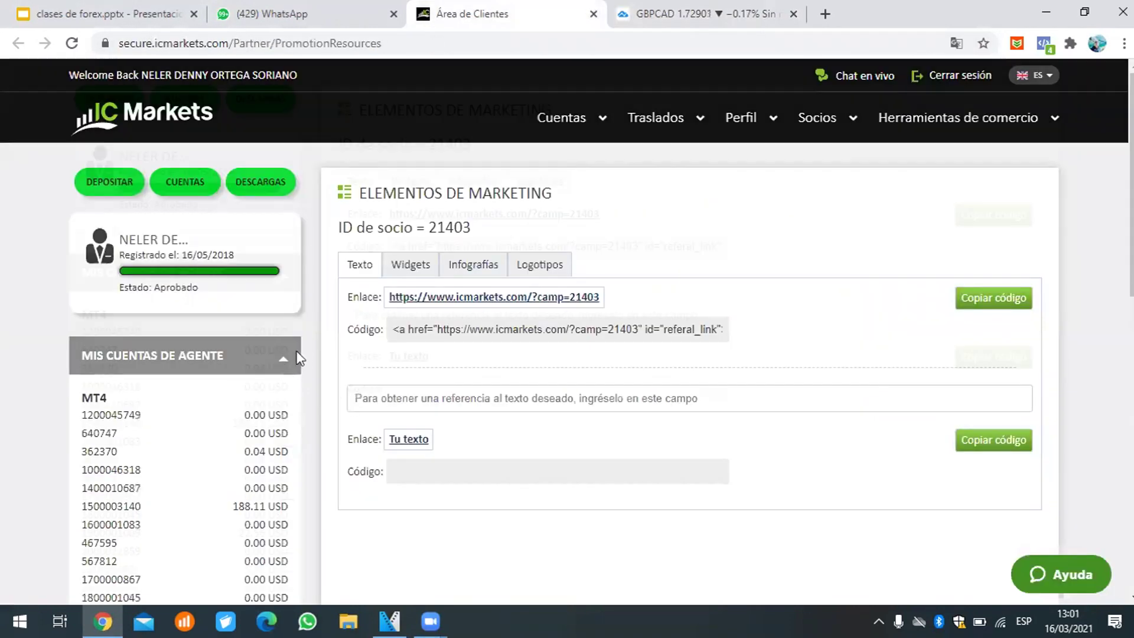
scroll(246, 360, down, 3)
click(282, 192)
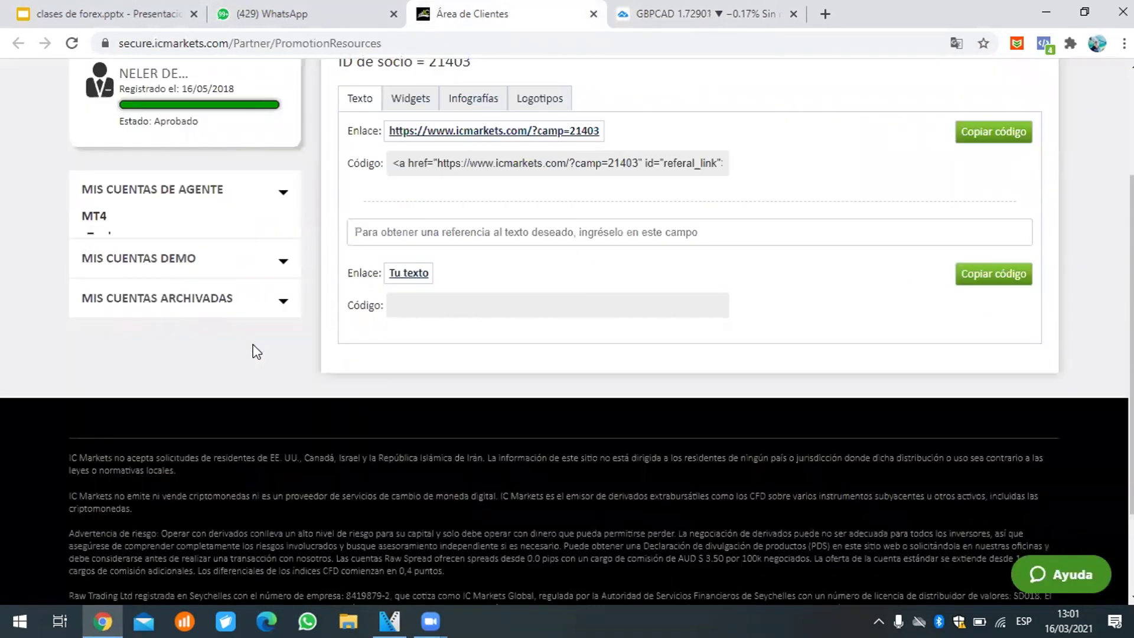
scroll(275, 345, up, 3)
click(284, 360)
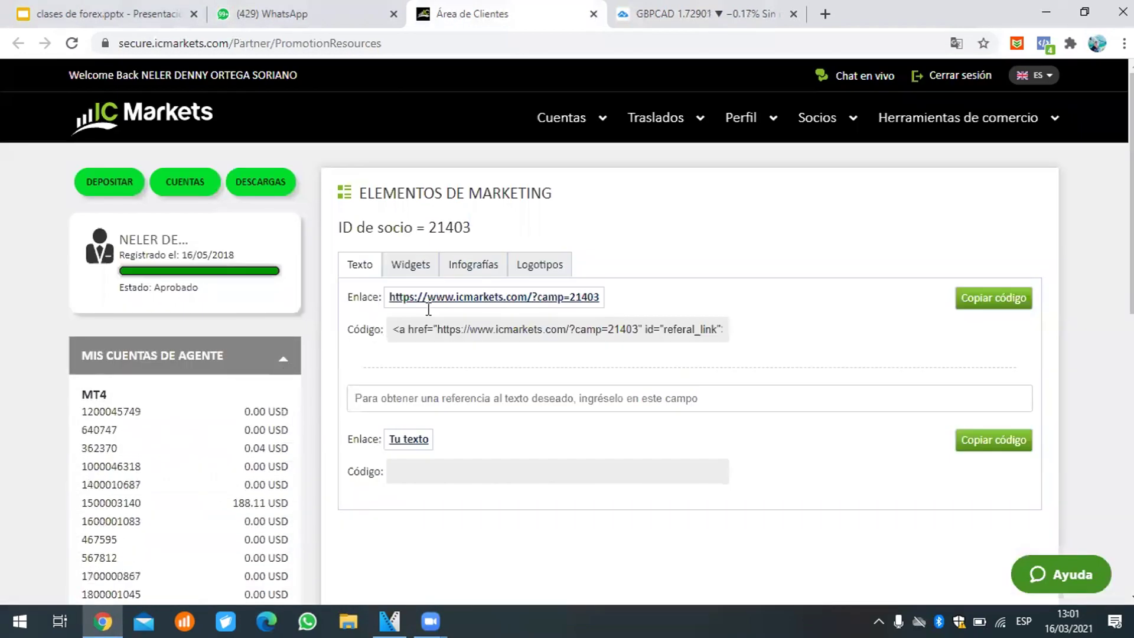
Open the Retirar Fondos page and choose VISA Direct (tarjeta de crédito) as the withdrawal method.
mouse_move(679, 121)
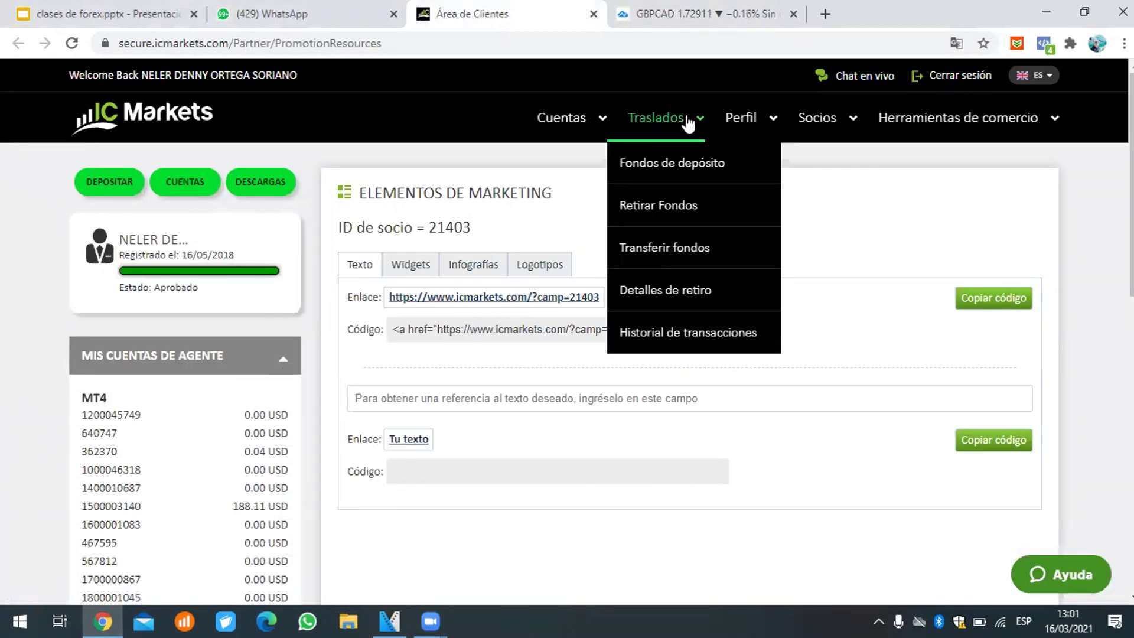
click(632, 237)
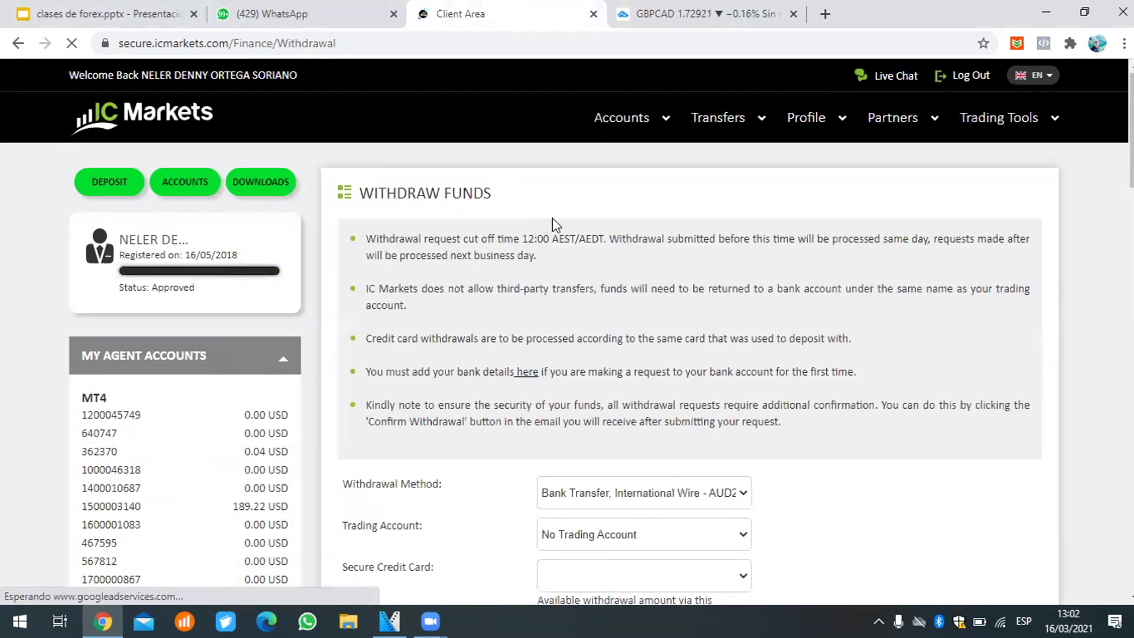
click(656, 496)
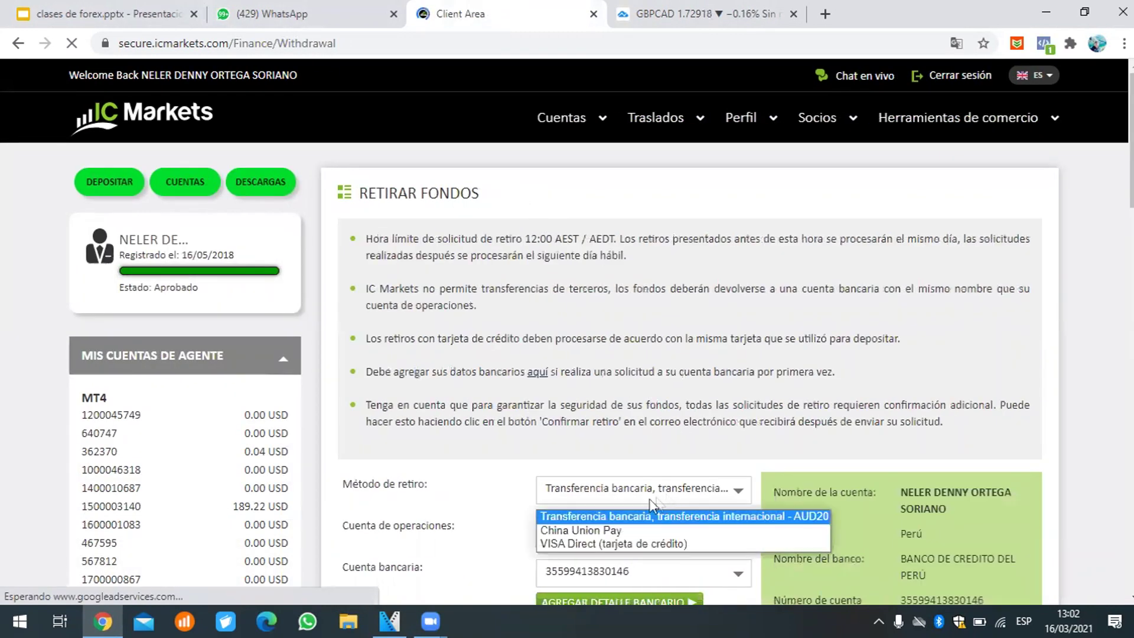
click(604, 538)
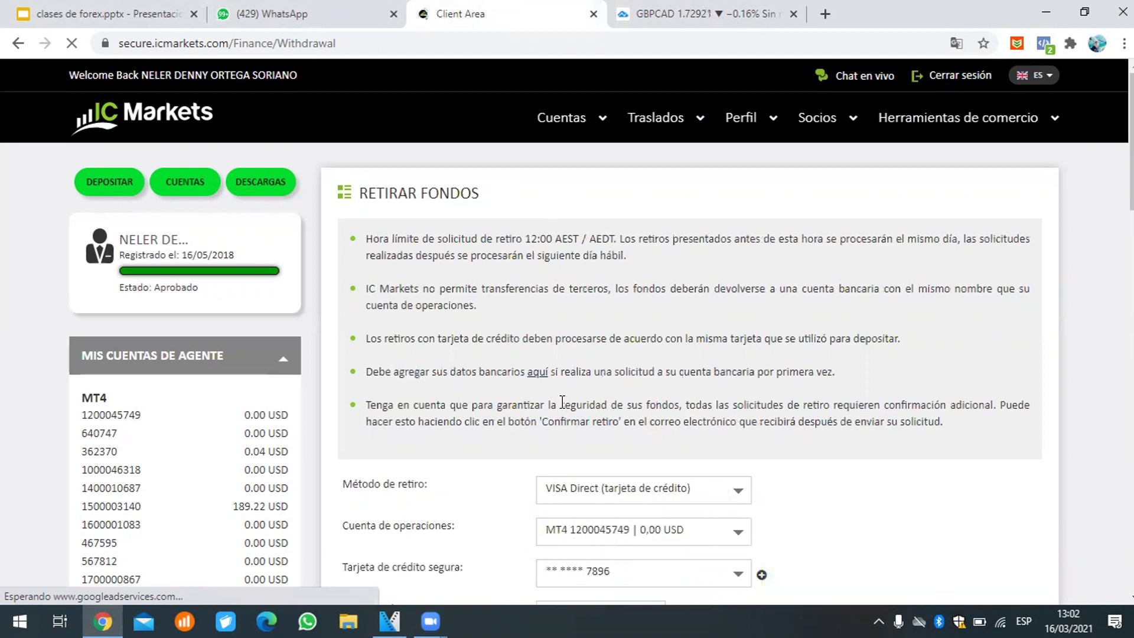
Select the MT4 account holding 189,22 USD as the withdrawal source and enter 189 as the amount to withdraw.
scroll(599, 385, down, 3)
scroll(598, 383, down, 2)
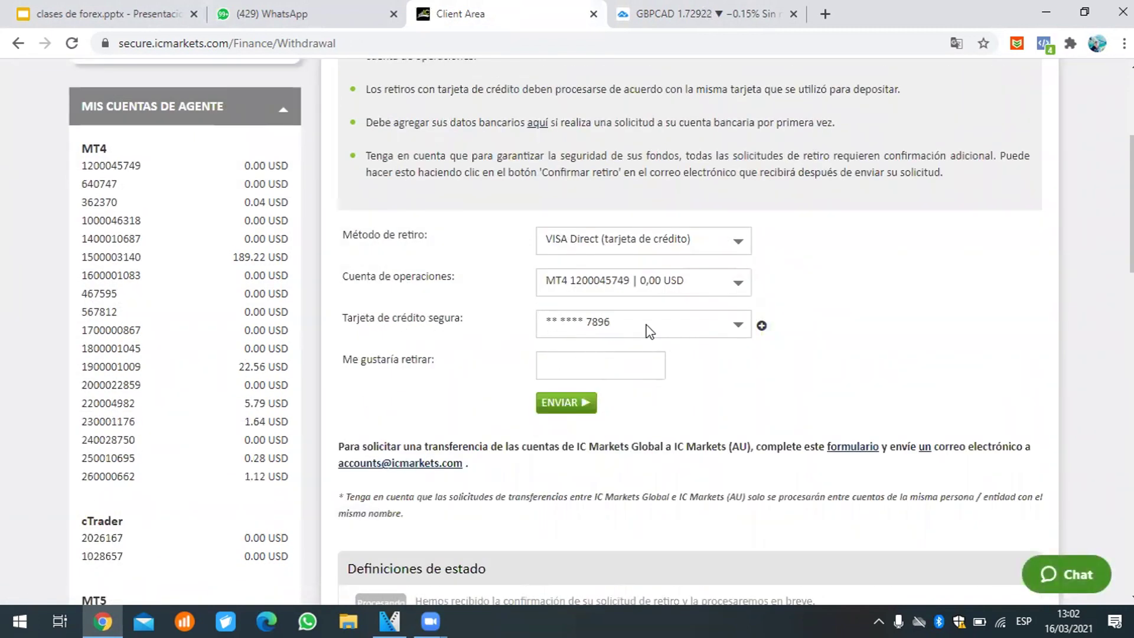
click(671, 282)
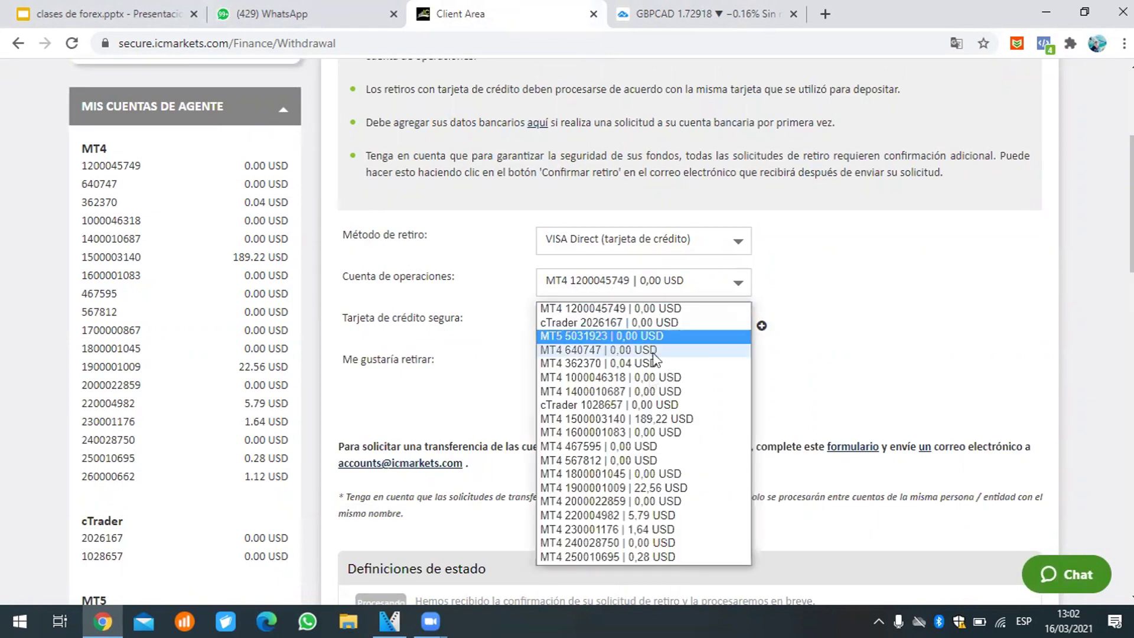
click(670, 419)
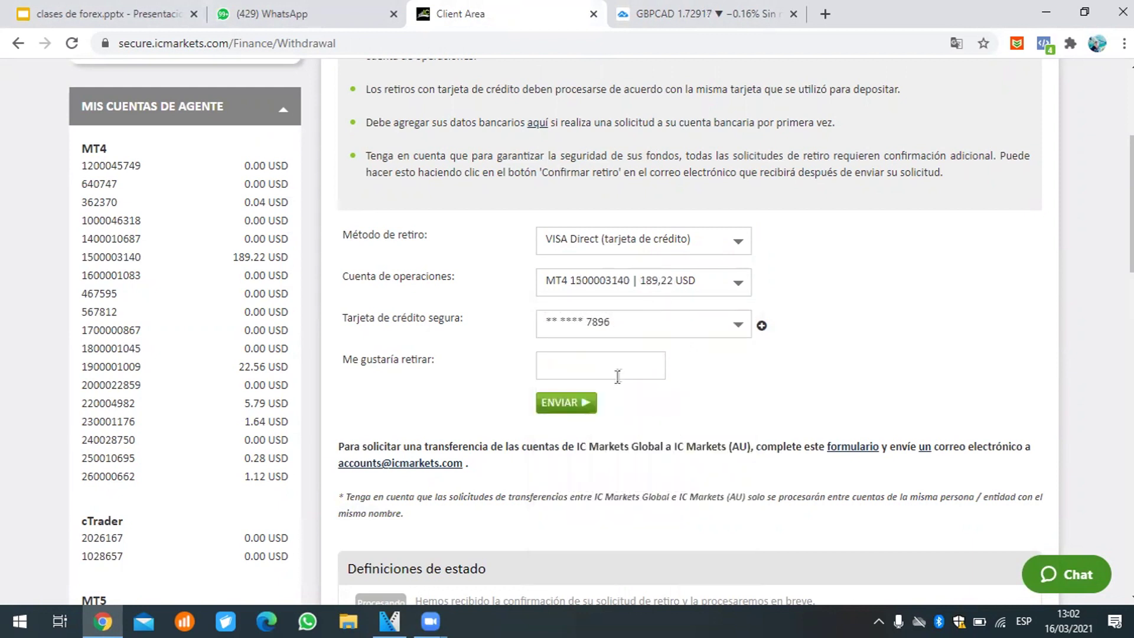
click(617, 377)
text(18)
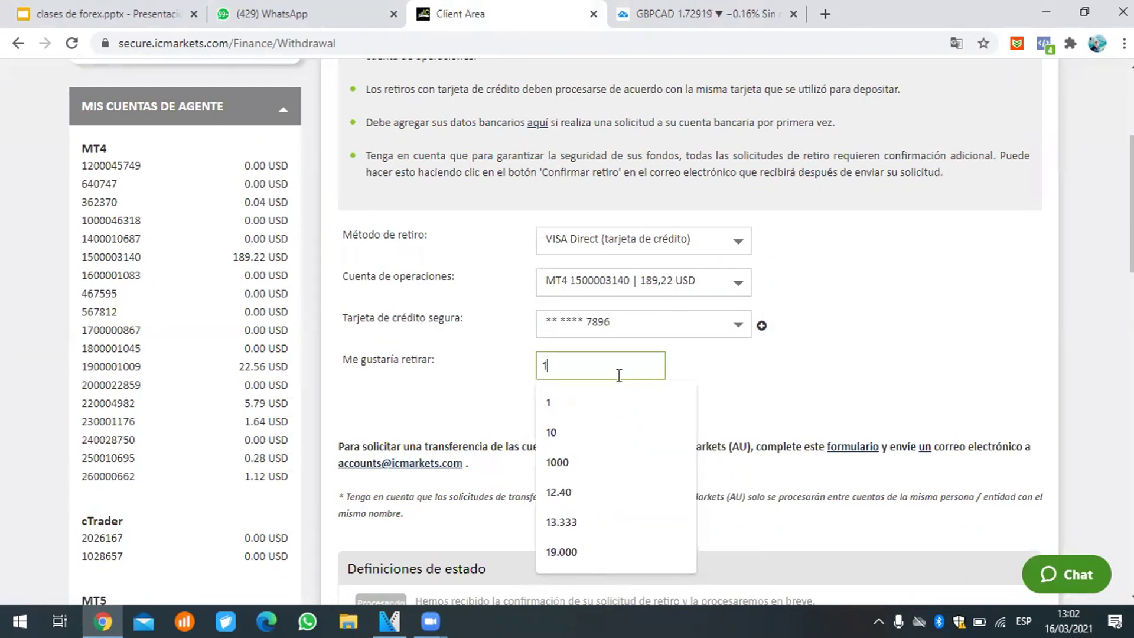
click(737, 393)
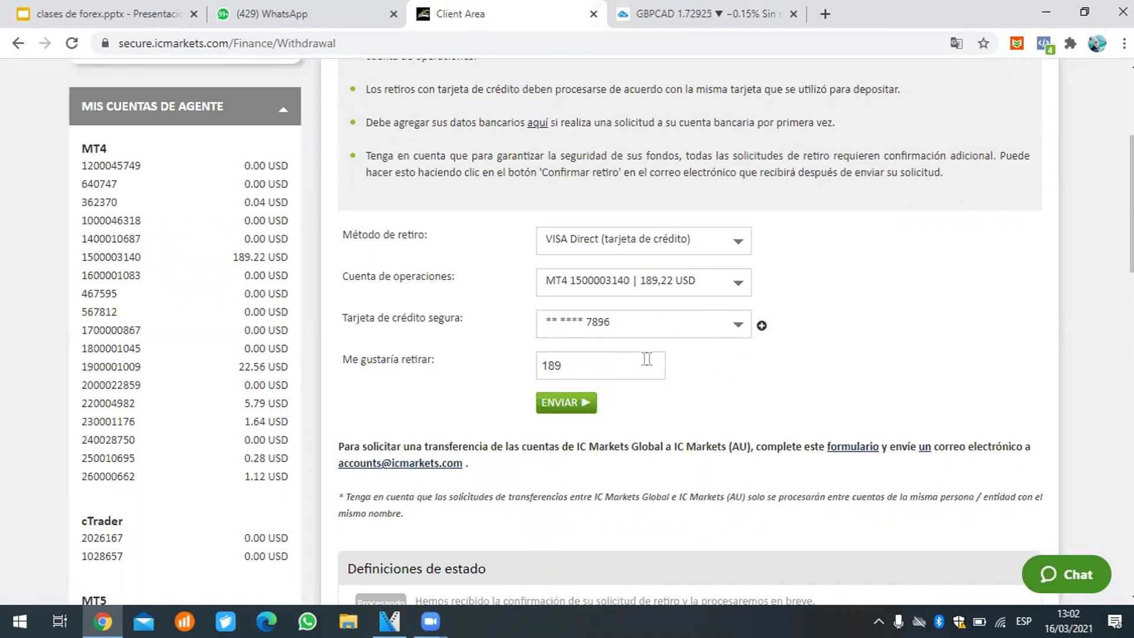
Review the most recent entries in the withdrawal history, highlighting the withdrawal amounts from February 2021.
scroll(649, 358, down, 7)
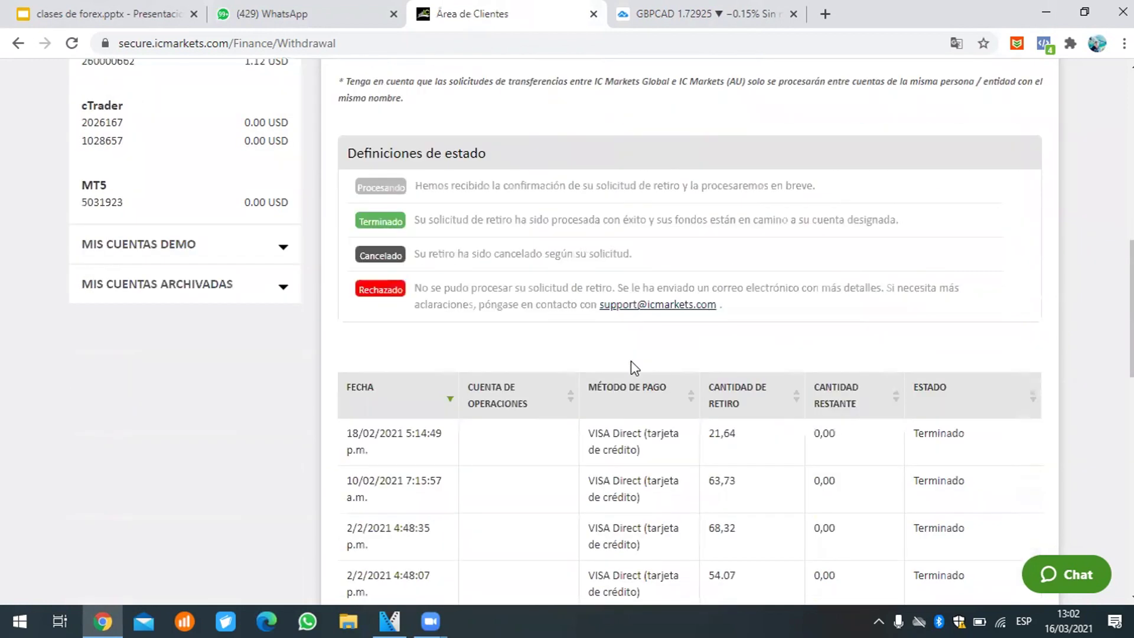
scroll(633, 368, down, 1)
scroll(751, 380, down, 1)
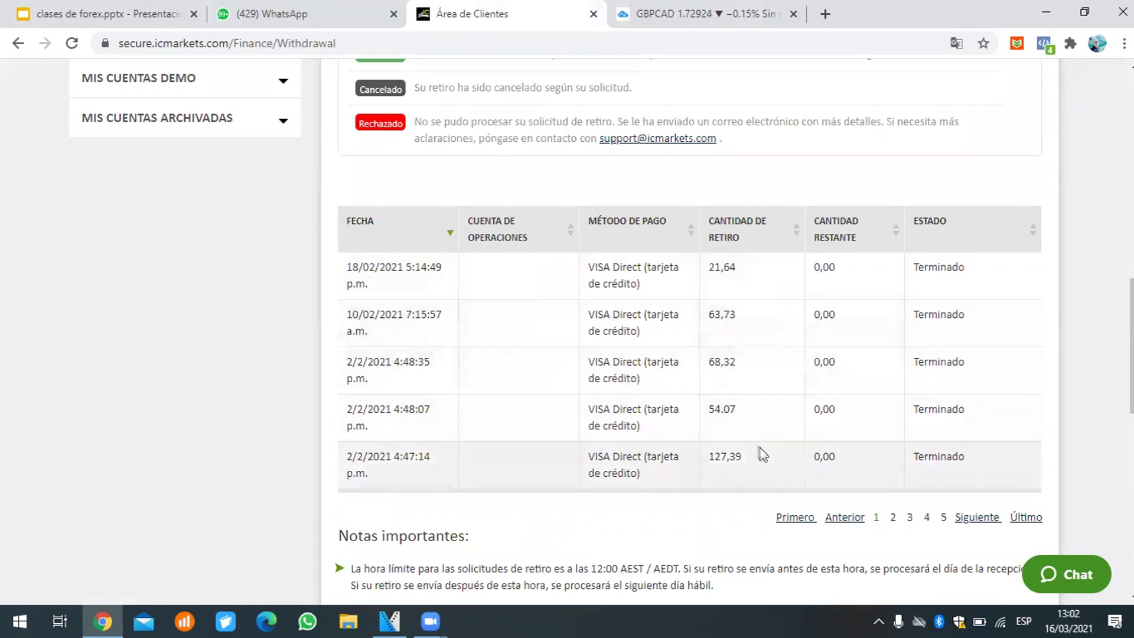
double_click(737, 455)
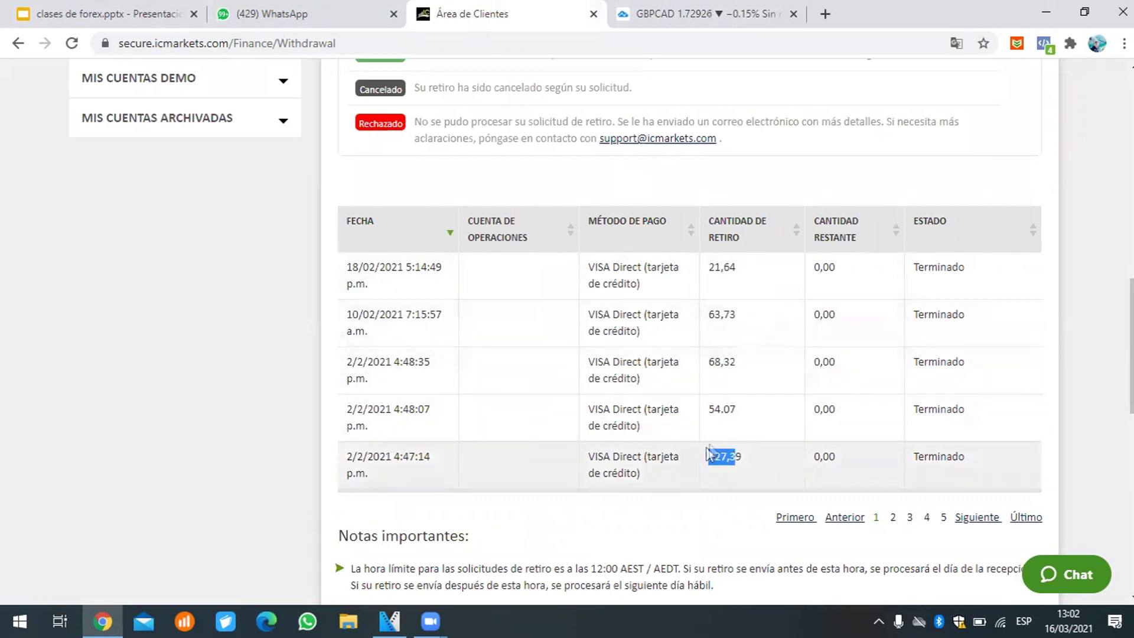
double_click(726, 410)
double_click(726, 359)
double_click(722, 313)
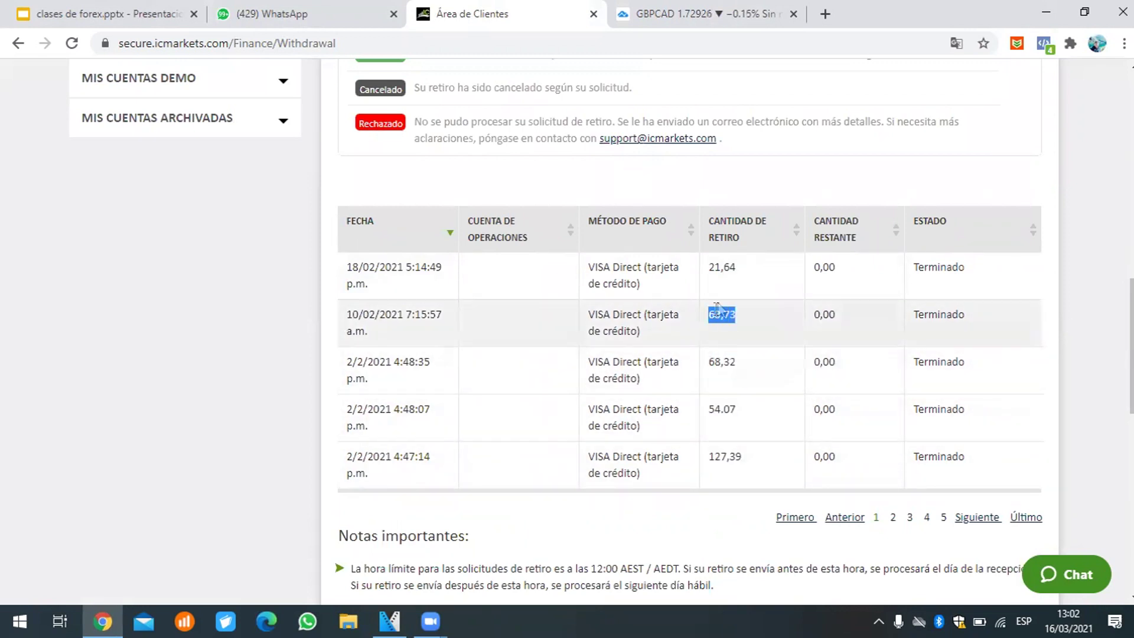
View pages 2 and 3 of the withdrawal history, highlighting the two May 2019 withdrawal amounts on page 3.
click(894, 518)
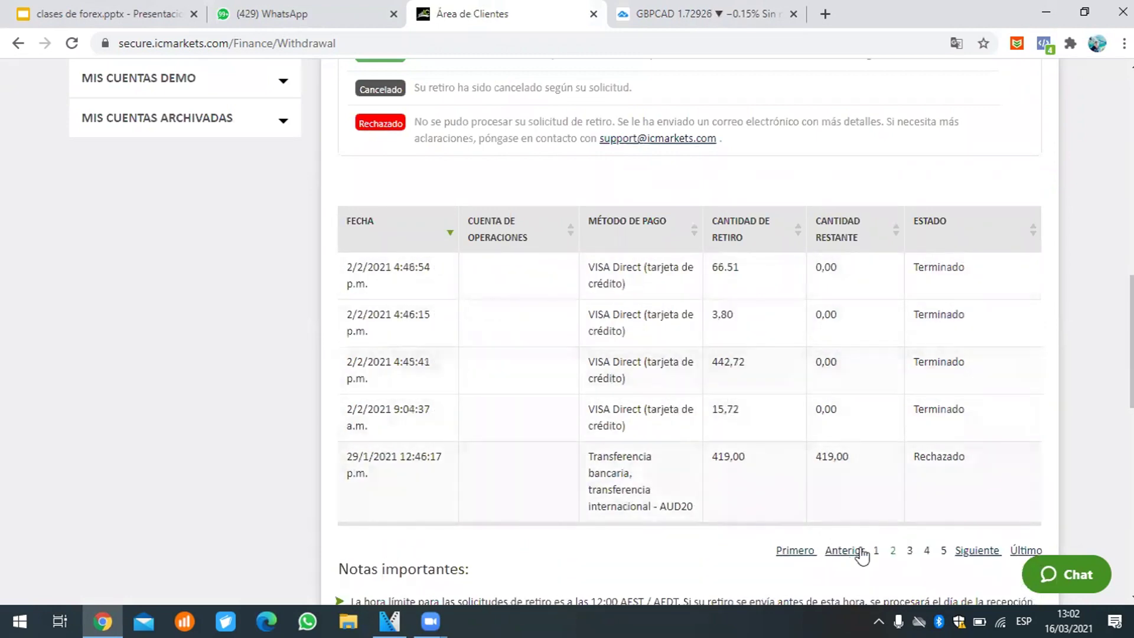
click(911, 555)
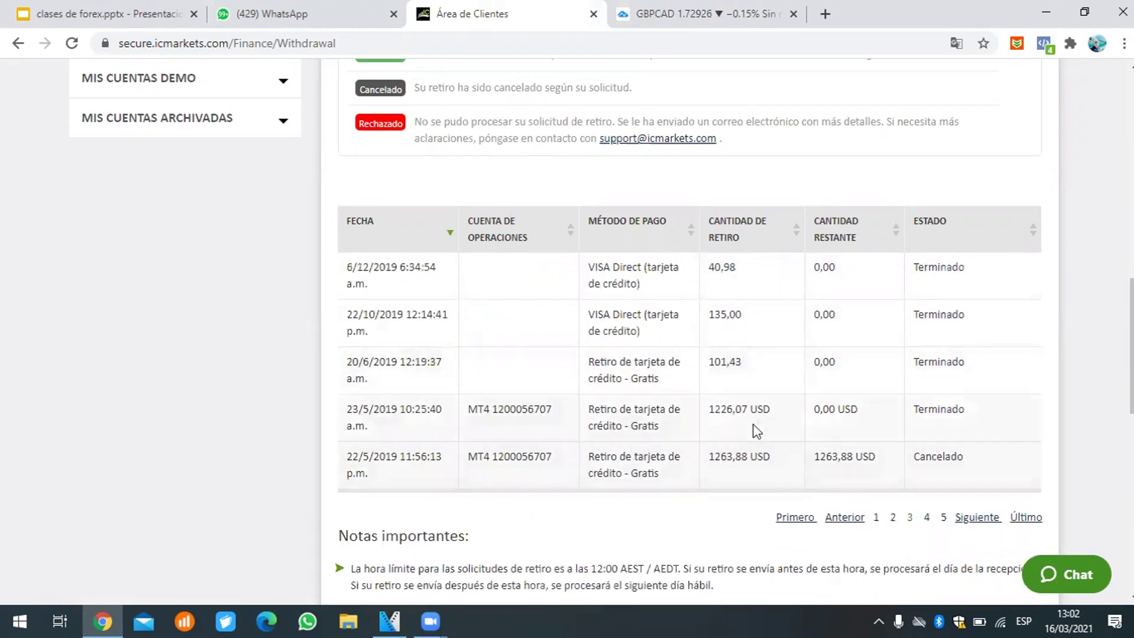
drag(770, 413, 708, 413)
drag(771, 456, 708, 458)
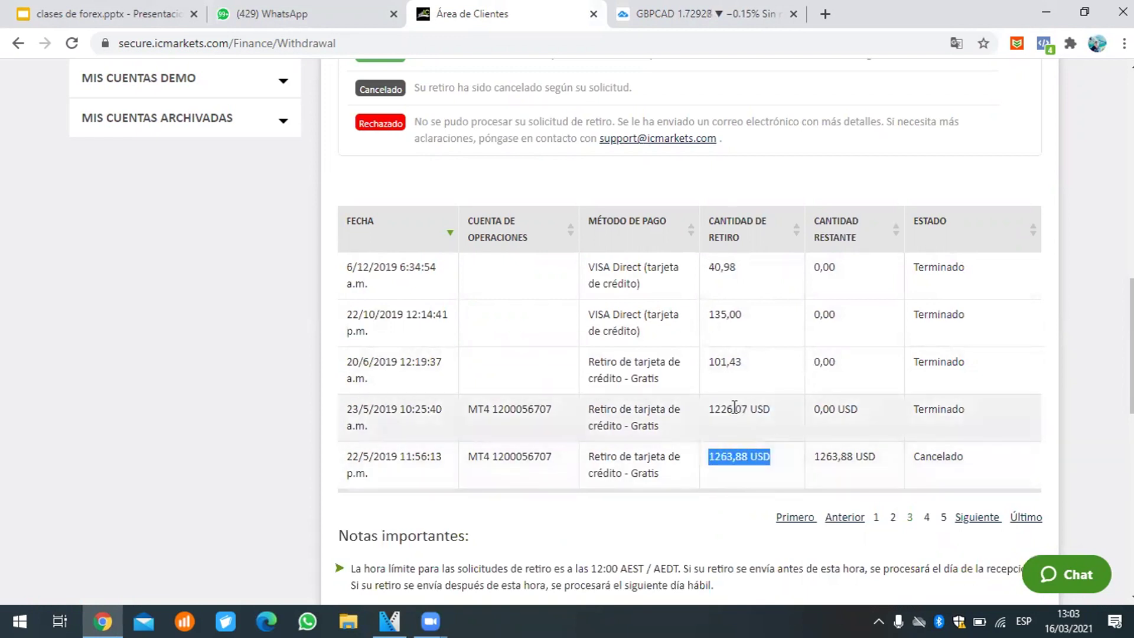
drag(733, 414, 707, 413)
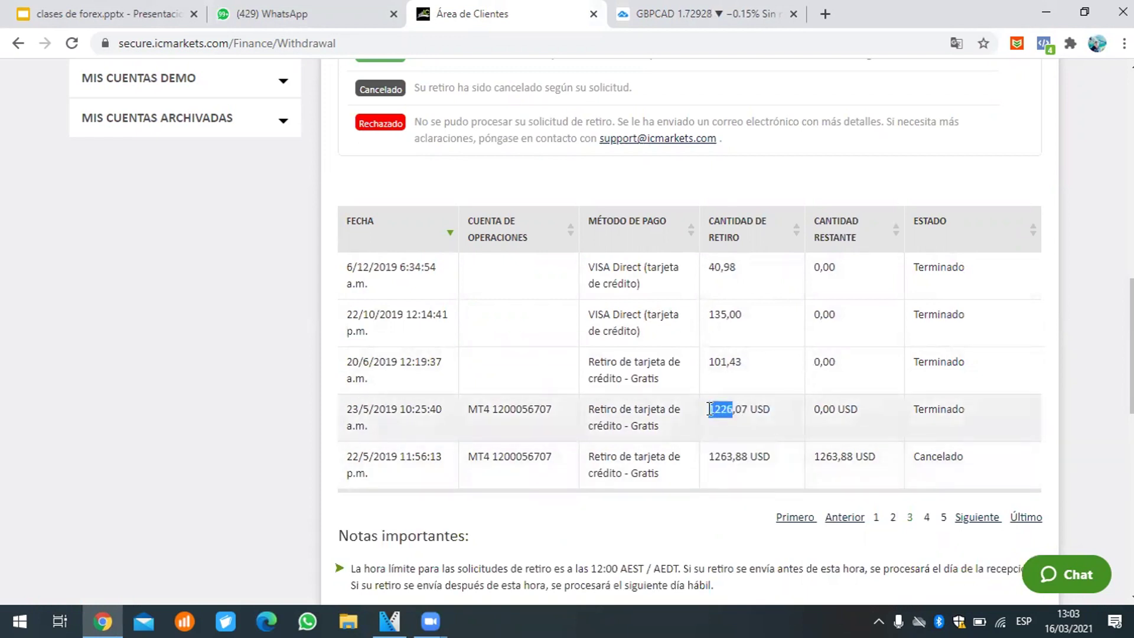
View pages 4, 5 and 7 of the withdrawal history to examine the older withdrawal amounts.
click(926, 520)
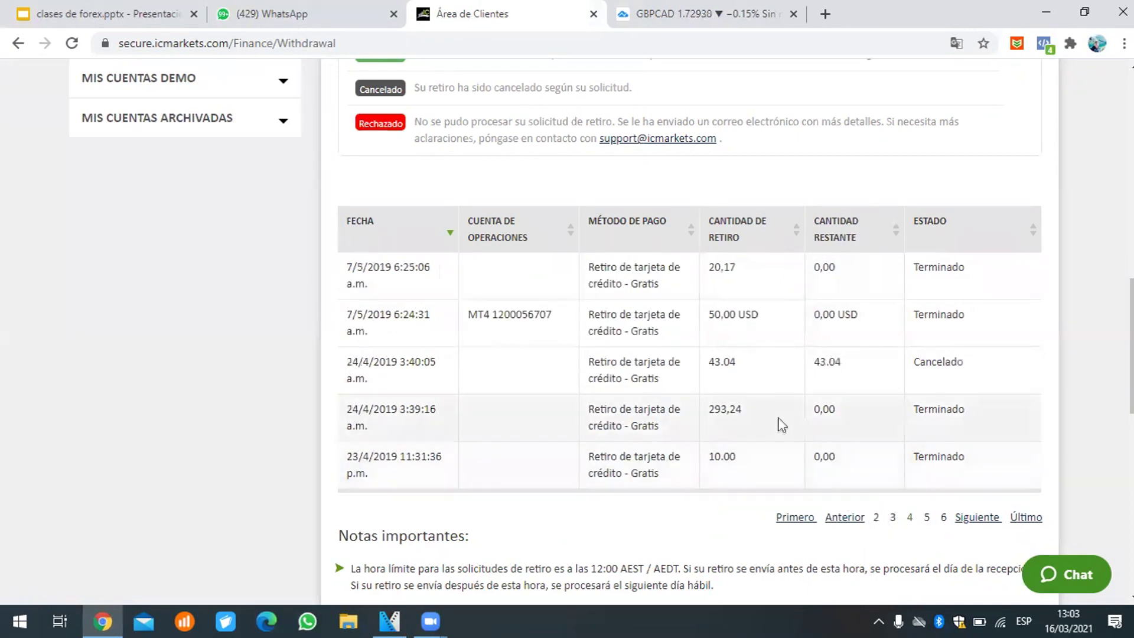
click(927, 519)
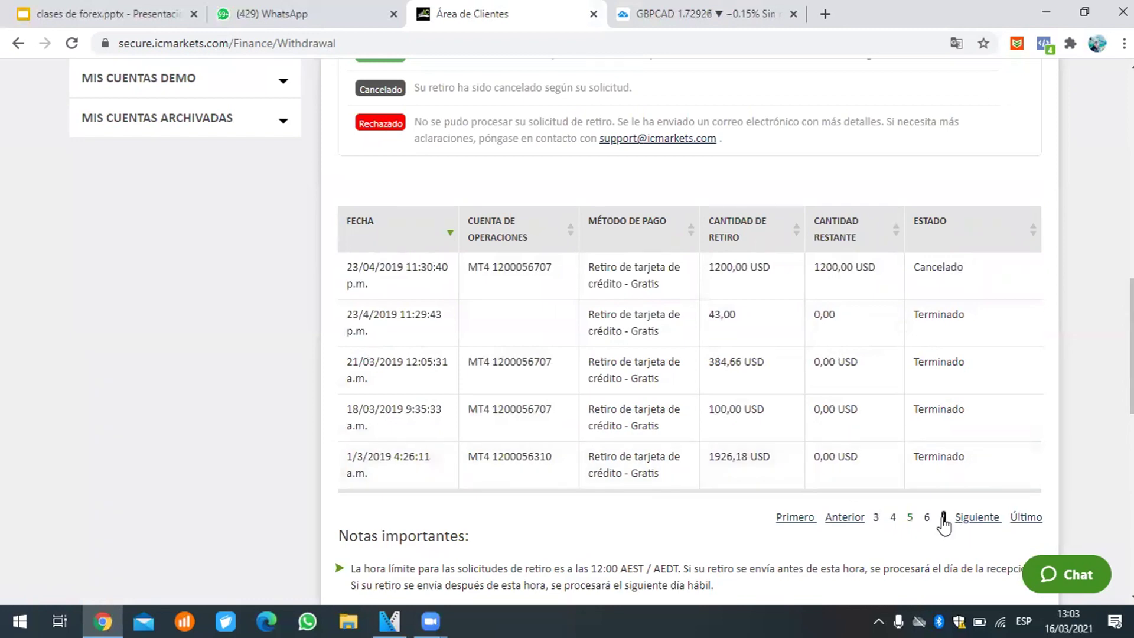
click(943, 520)
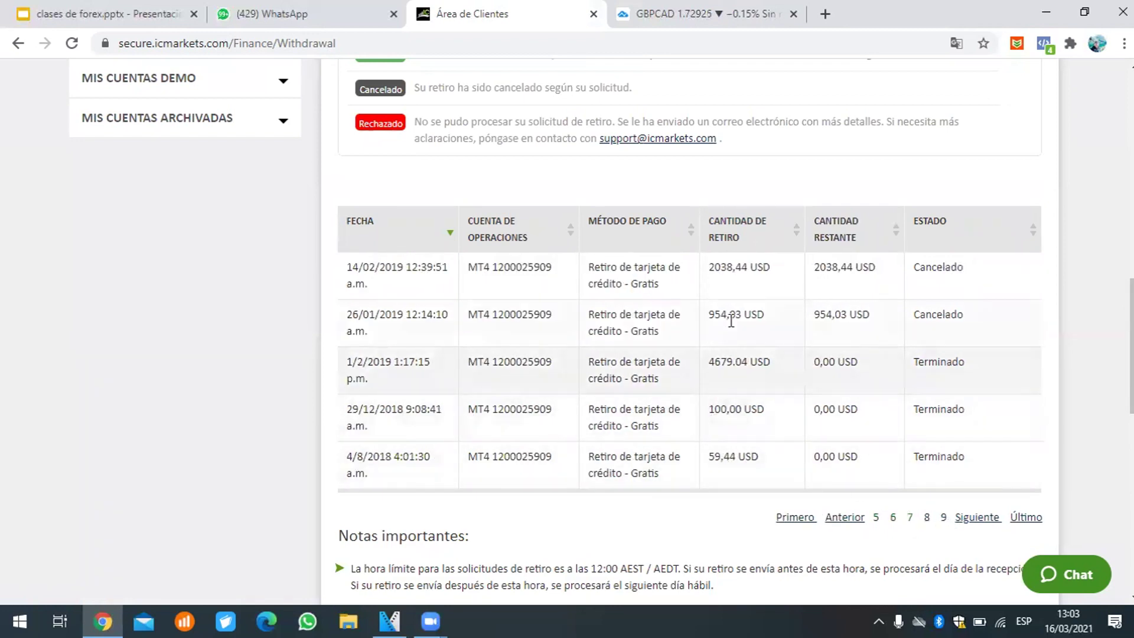
View the remaining withdrawal history through page 10, highlighting the withdrawal amount dated 31 May 2018, and return to the withdrawal form.
click(967, 523)
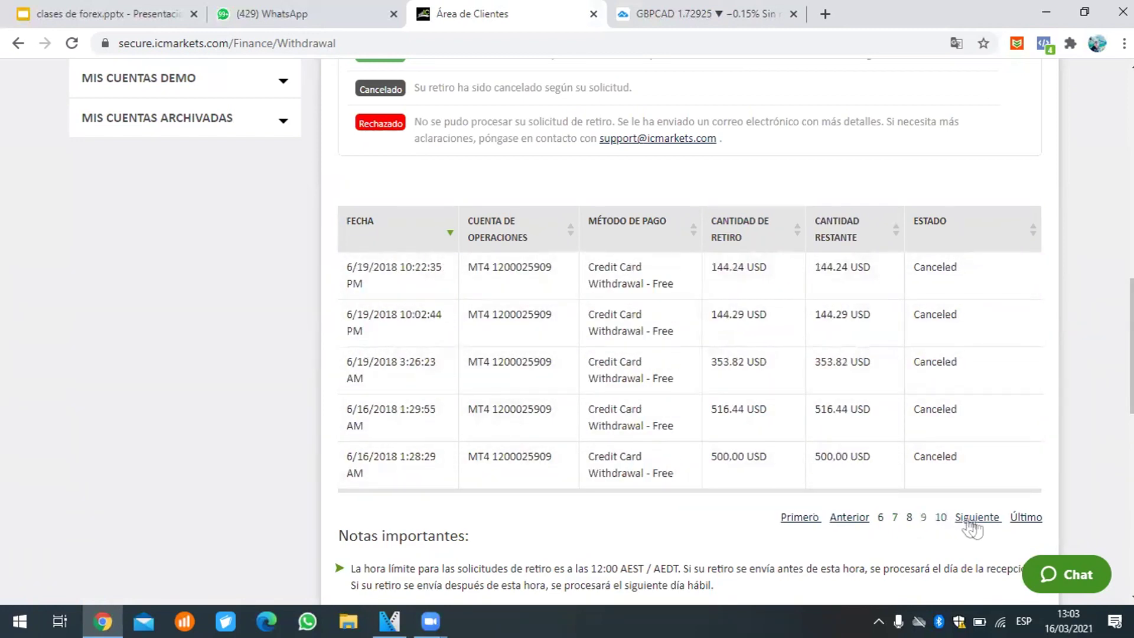
click(969, 520)
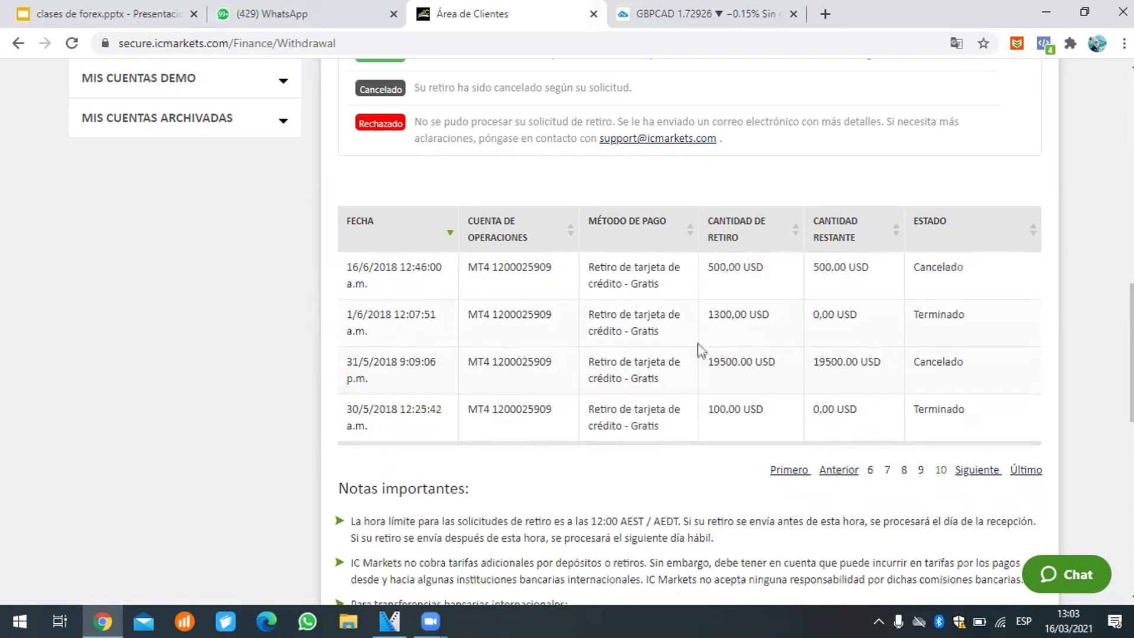
drag(706, 362, 759, 362)
scroll(759, 362, up, 15)
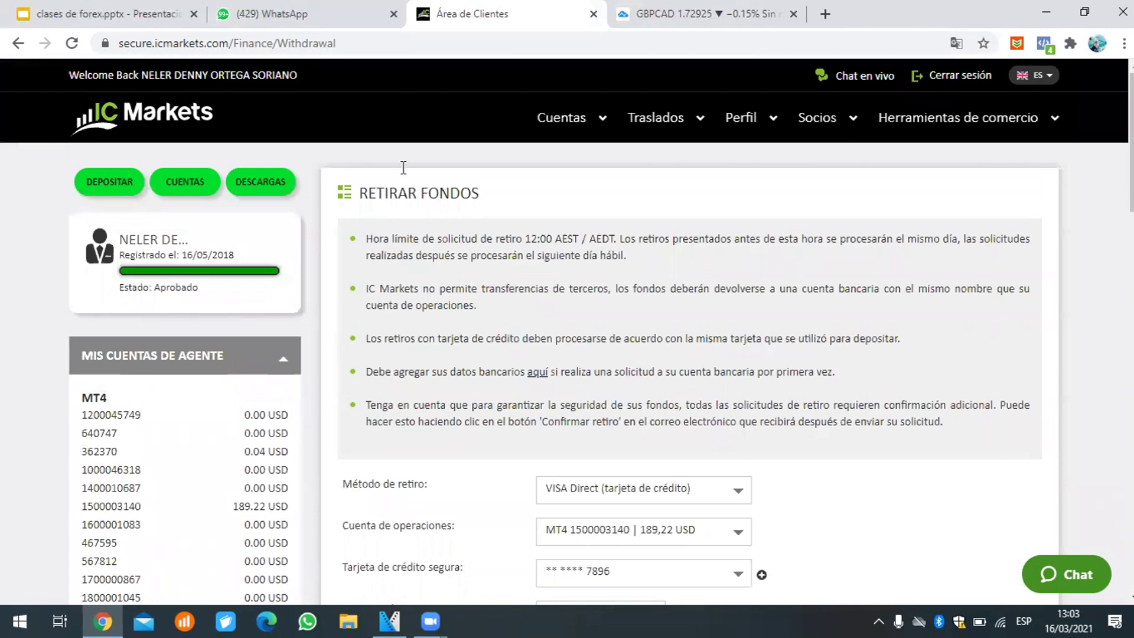
Switch to the GBPCAD chart and handwrite a circled red "MTT4" above the price action, with an arrow leading out of it.
click(682, 11)
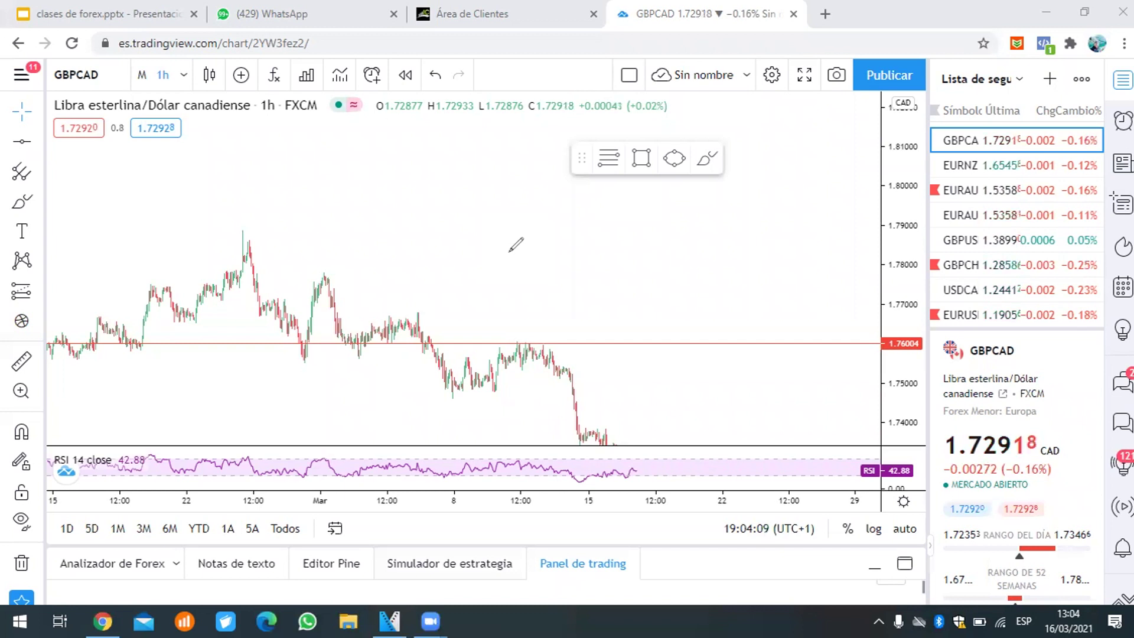
mouse_move(429, 233)
mouse_down()
mouse_move(430, 268)
mouse_move(447, 271)
mouse_move(448, 290)
mouse_up()
mouse_move(466, 236)
mouse_down()
mouse_move(466, 271)
mouse_move(493, 235)
mouse_up()
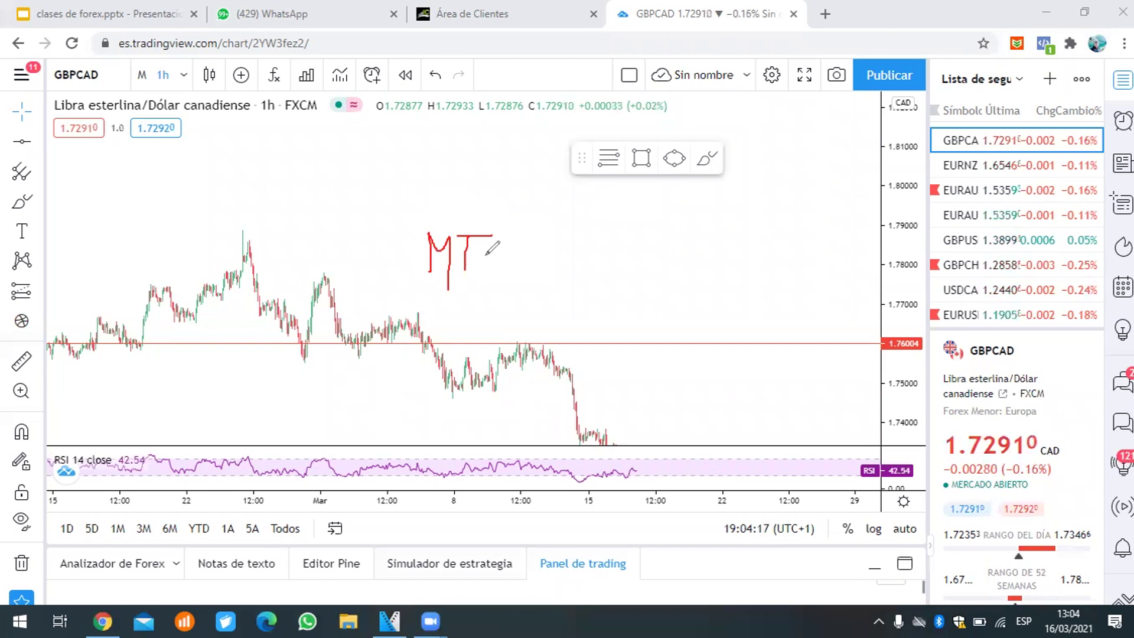
drag(467, 271, 464, 282)
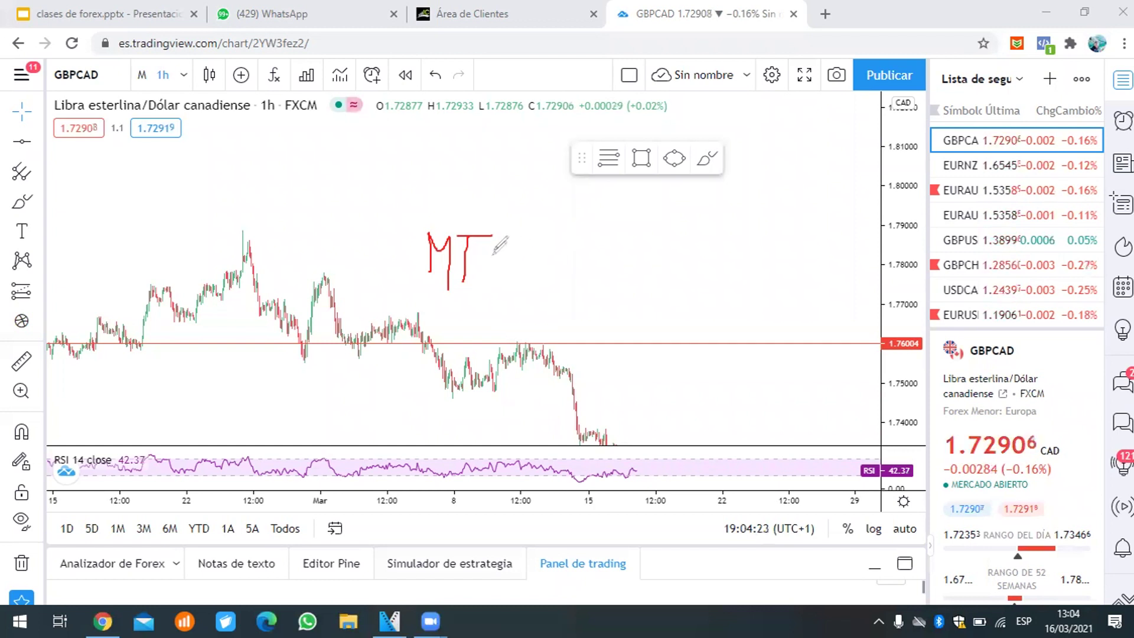
drag(501, 242, 506, 280)
drag(535, 245, 560, 270)
drag(558, 245, 554, 292)
mouse_move(556, 225)
mouse_down()
mouse_move(414, 298)
mouse_move(542, 210)
mouse_move(558, 227)
mouse_up()
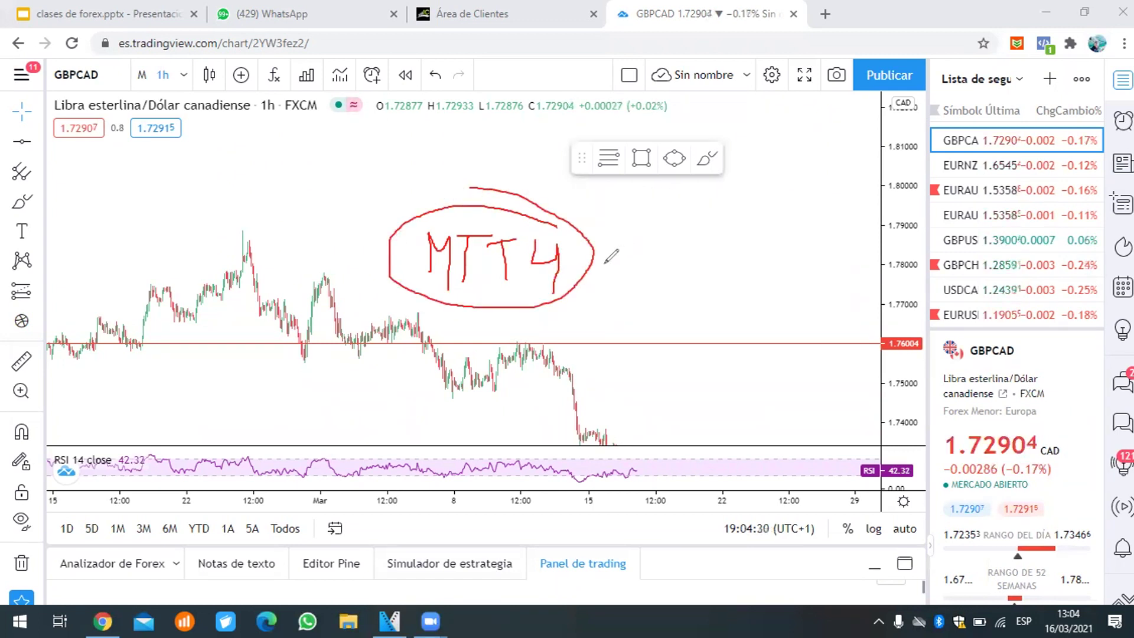
mouse_move(604, 263)
mouse_down()
mouse_move(640, 263)
mouse_move(634, 282)
mouse_up()
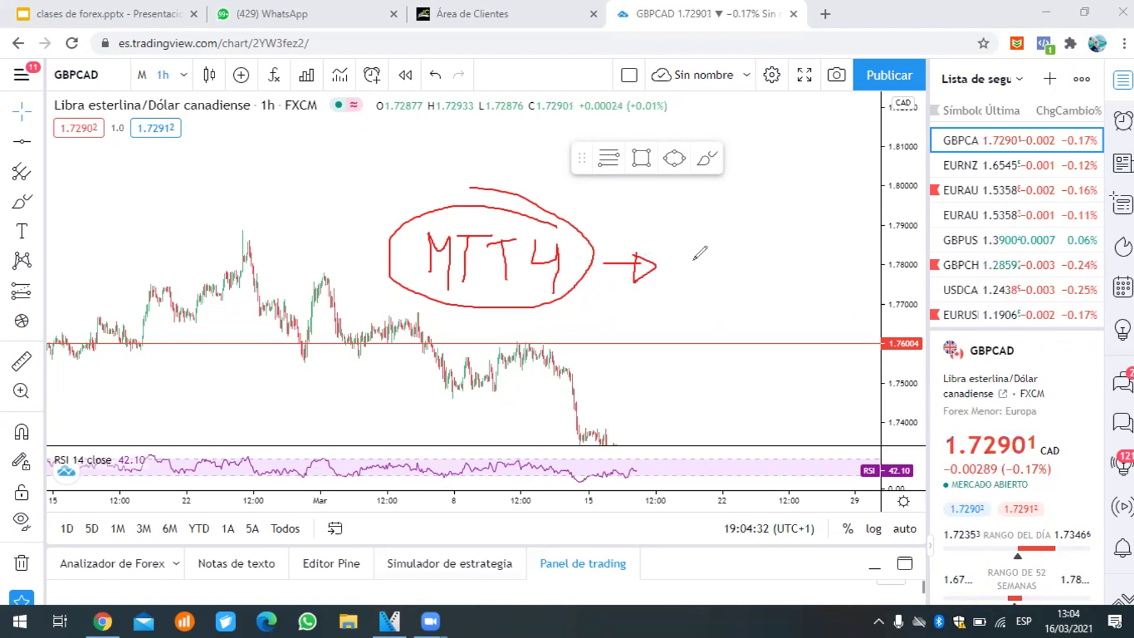
Return to the IC Markets client area and review the agent account balances, highlighting the 189.22 USD MT4 balance.
click(460, 8)
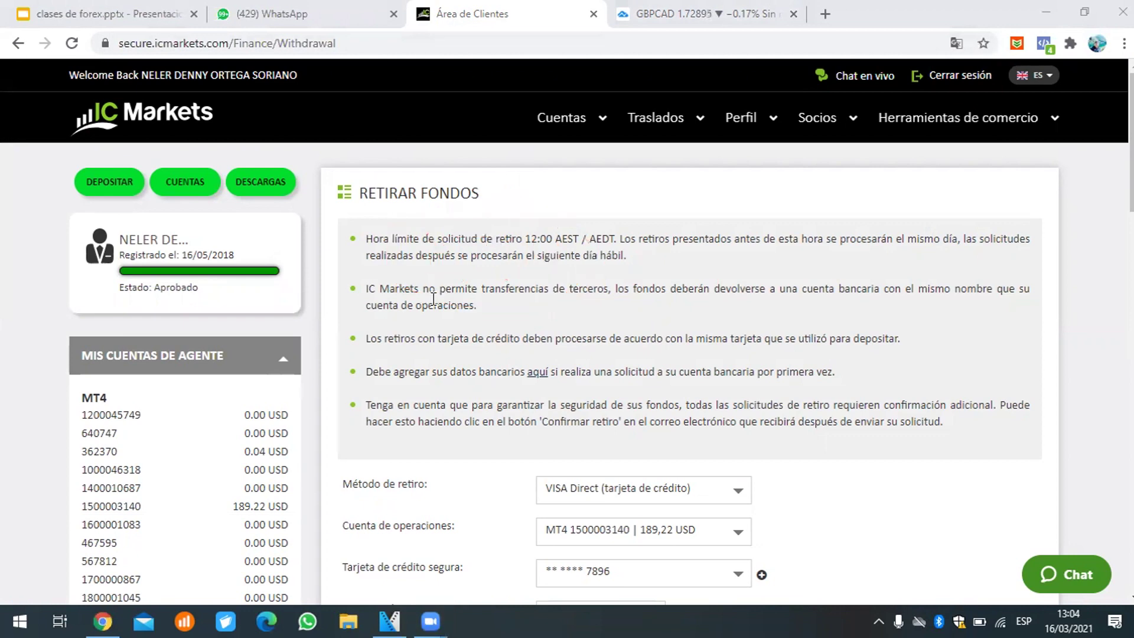
scroll(281, 348, down, 3)
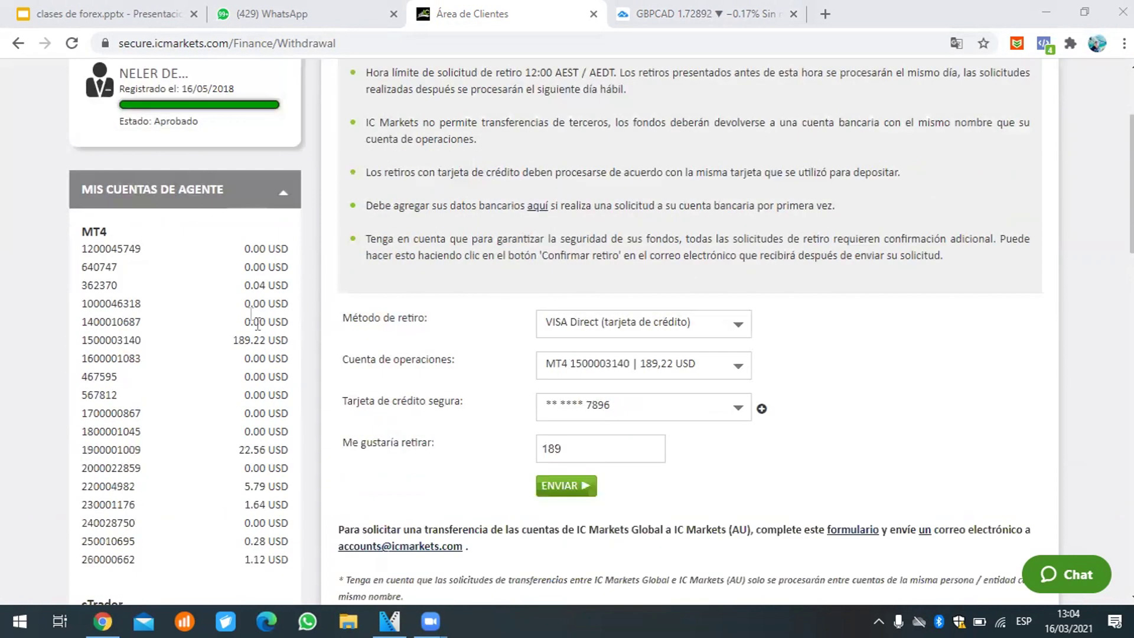
drag(232, 342, 264, 347)
scroll(260, 342, up, 3)
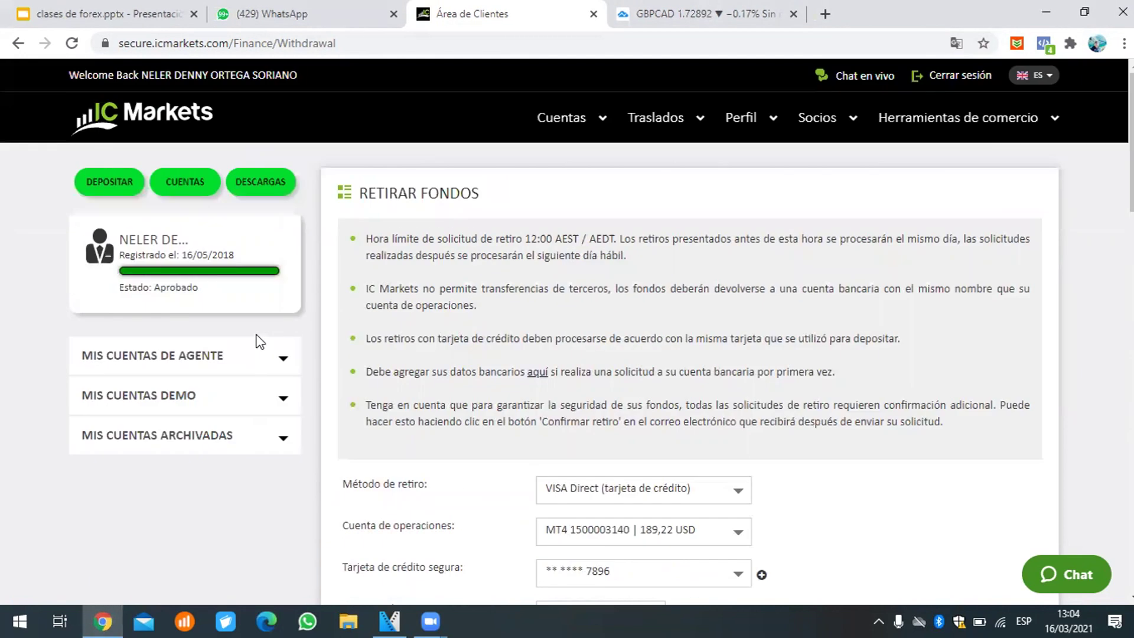
click(288, 363)
scroll(244, 375, down, 3)
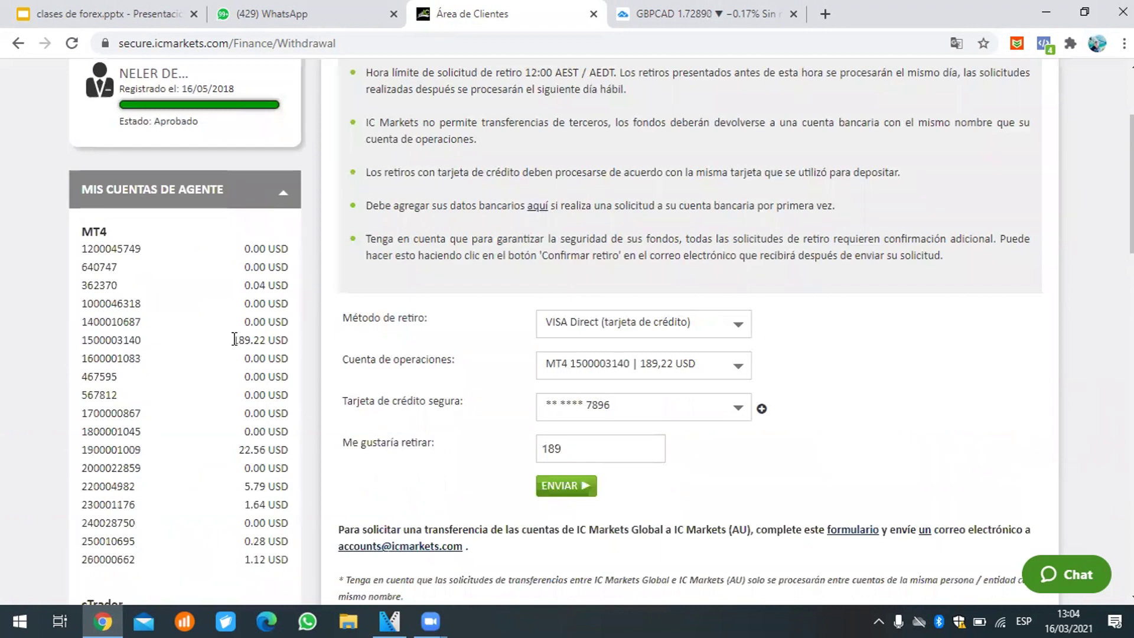
scroll(252, 341, up, 3)
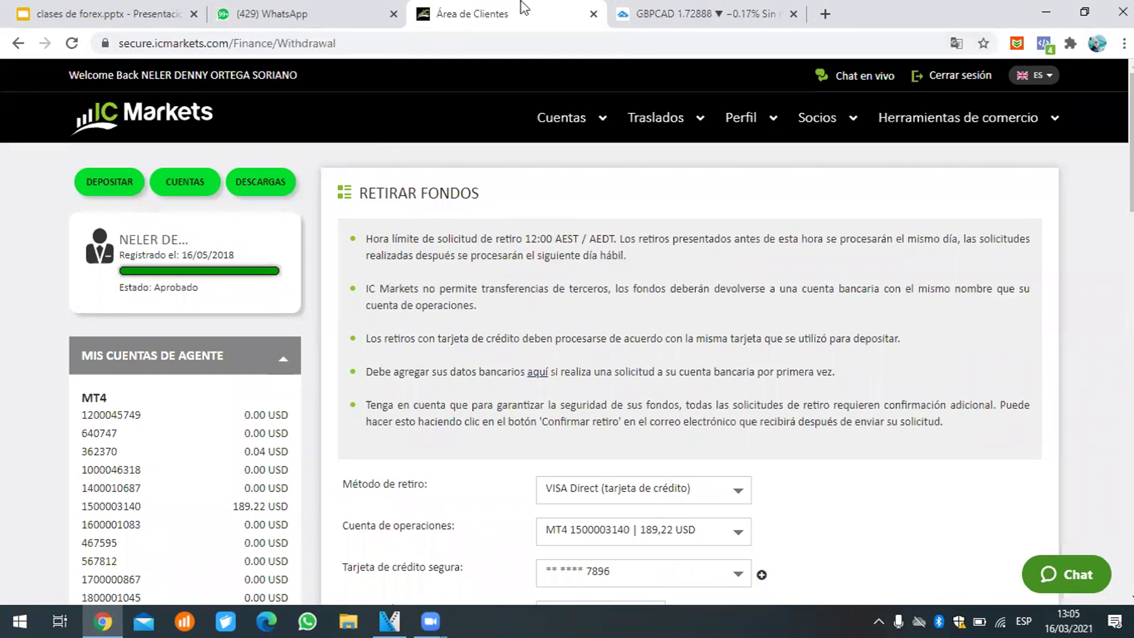
Go back to the GBPCAD hourly chart and examine its price movement from February to mid-March 2021.
key(ctrl+Tab)
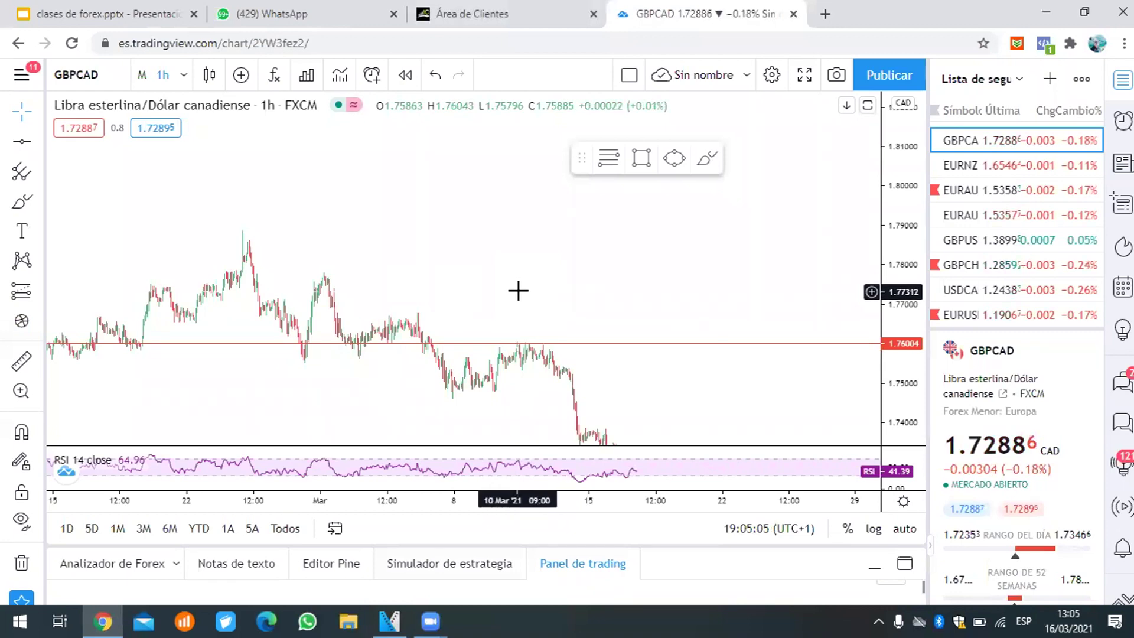
scroll(518, 290, right, 5)
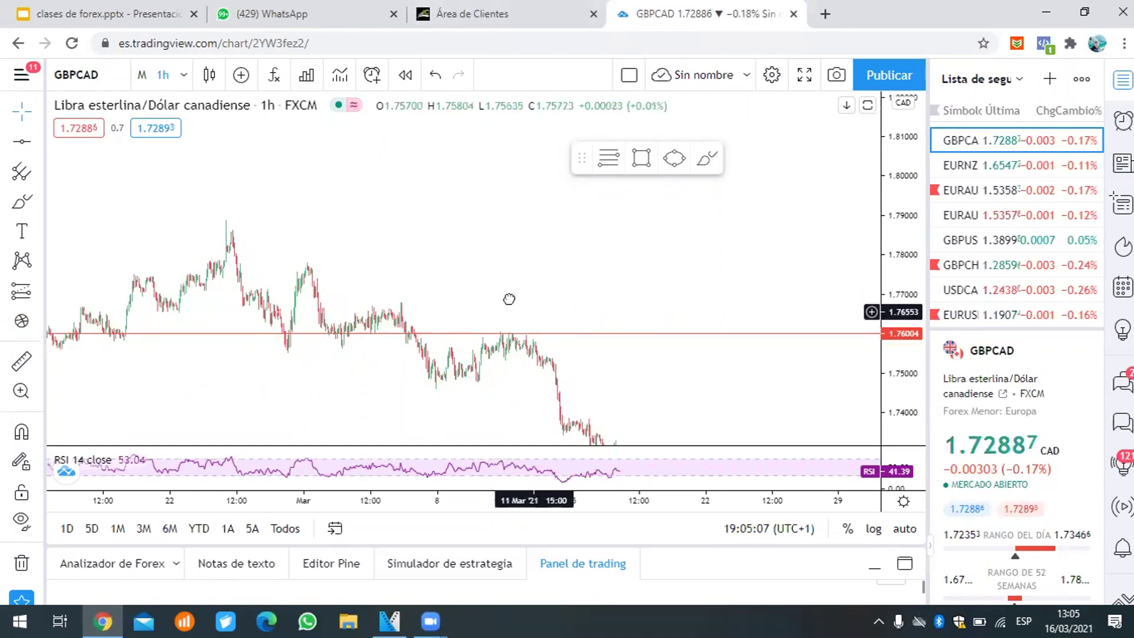
scroll(541, 364, left, 1)
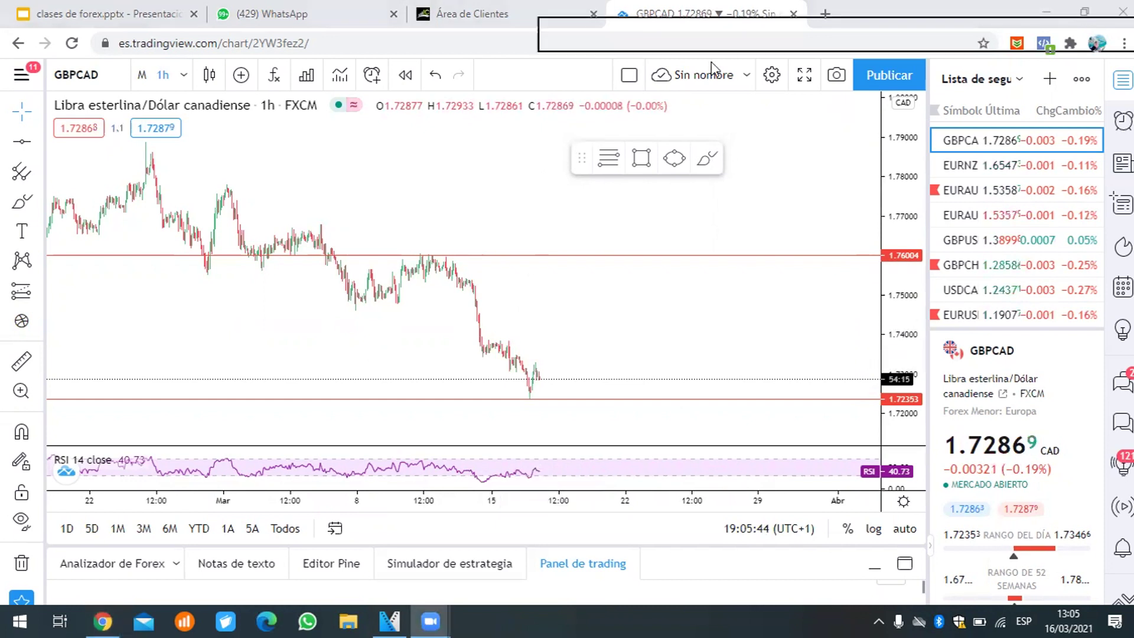
drag(488, 213, 494, 301)
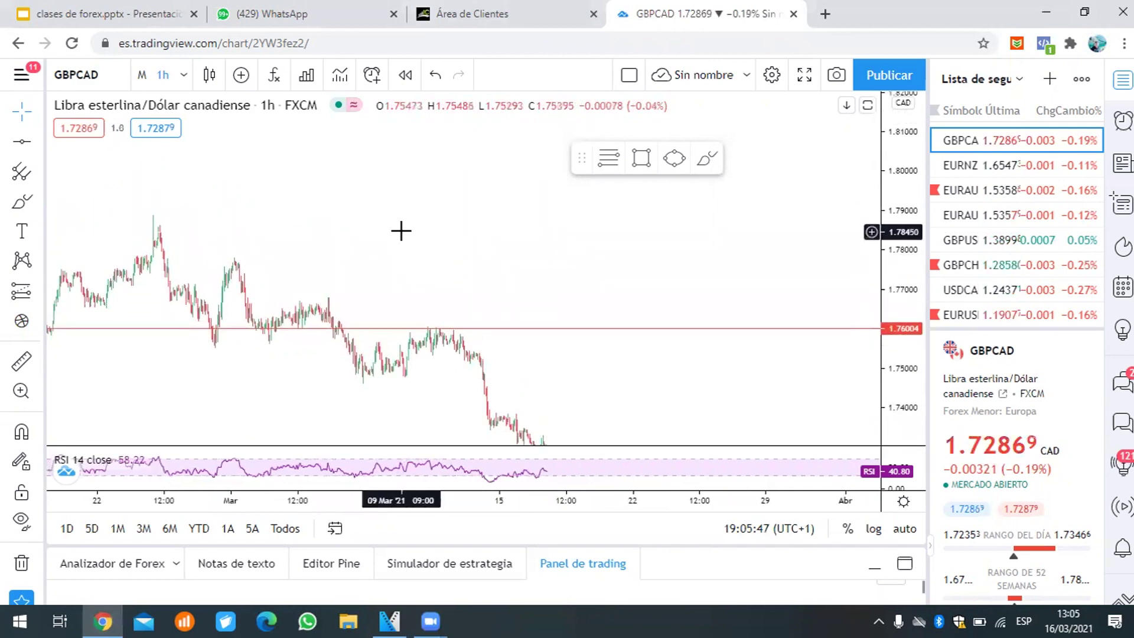
drag(401, 231, 445, 288)
drag(243, 245, 355, 348)
drag(200, 286, 363, 351)
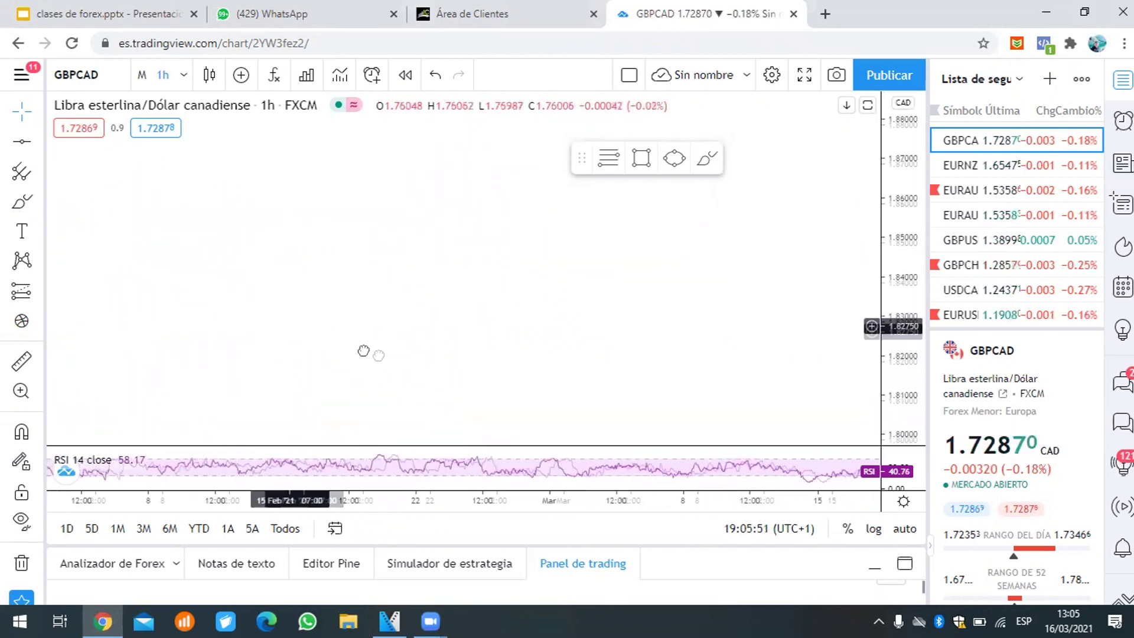
drag(268, 321, 392, 314)
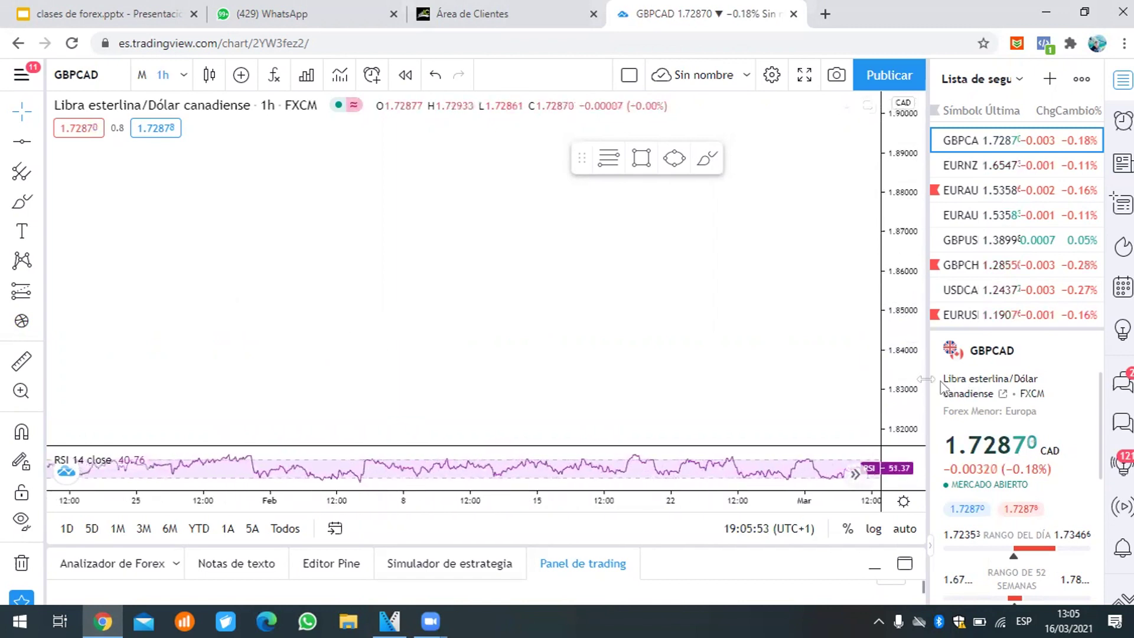
drag(774, 369, 620, 347)
scroll(688, 354, right, 10)
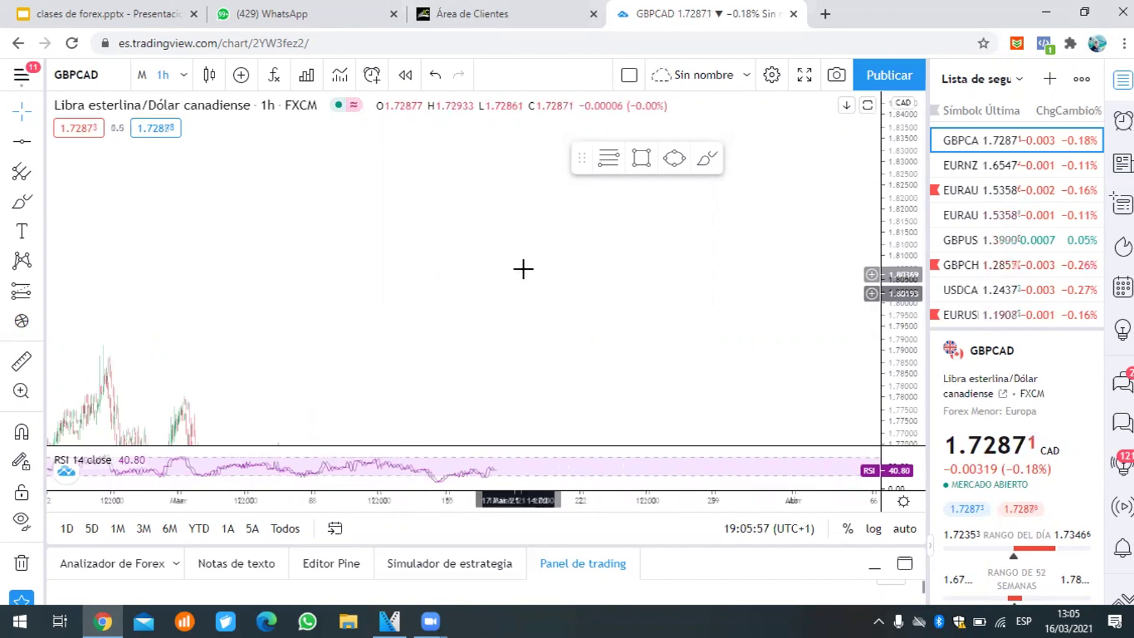
scroll(550, 317, left, 5)
drag(536, 353, 585, 311)
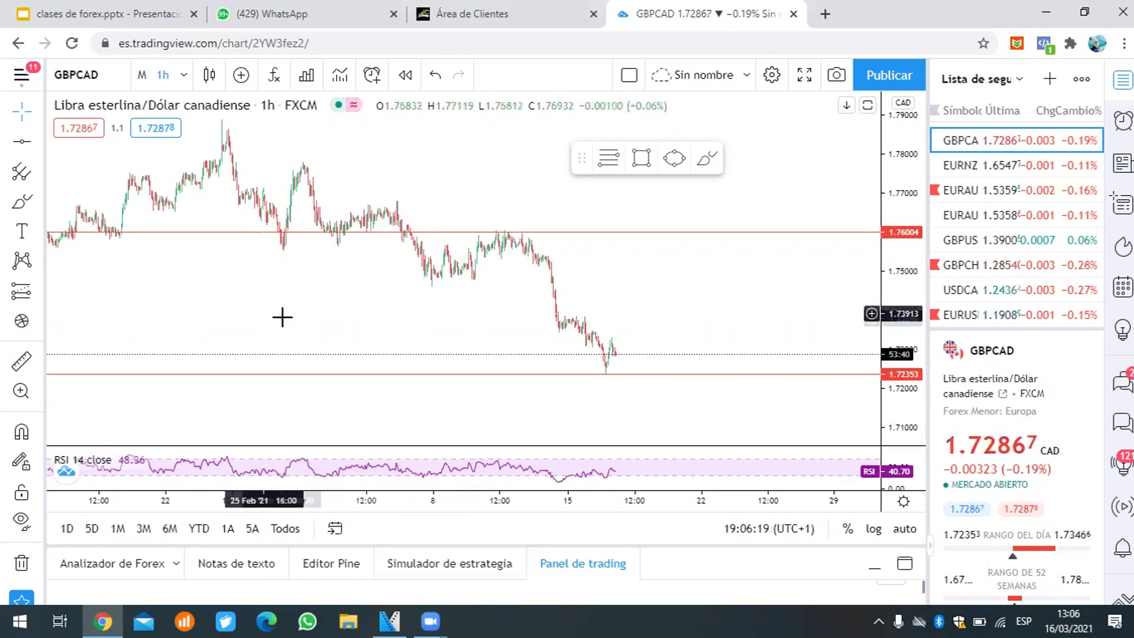
Remove the horizontal lines from the GBPCAD chart and add the Bollinger Bands indicator, focusing on the most recent candles.
click(21, 566)
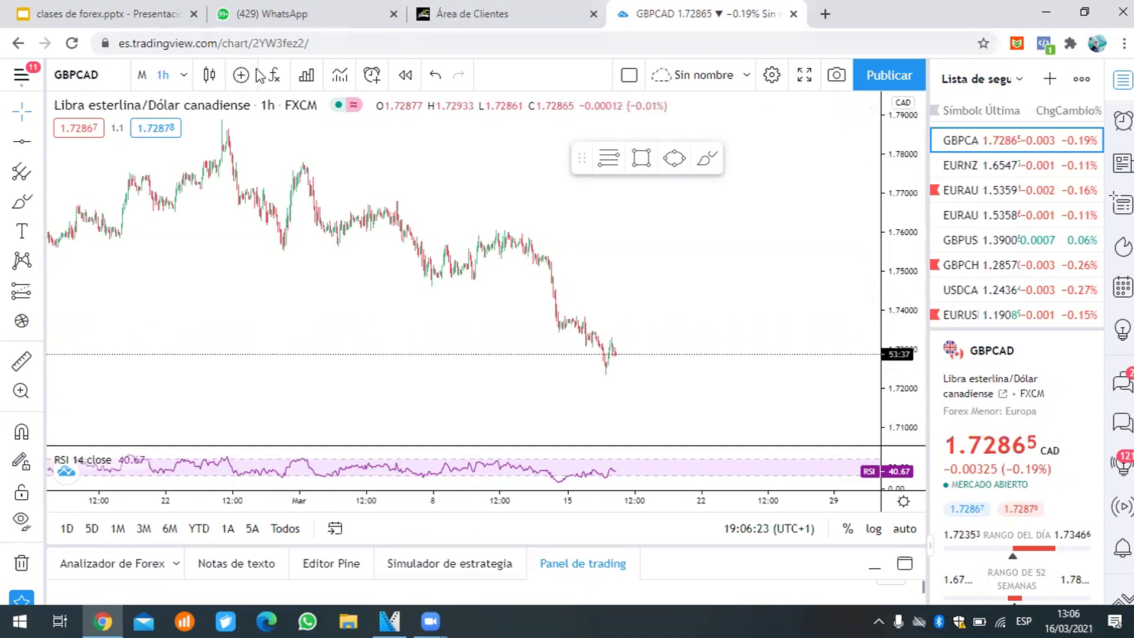
click(274, 75)
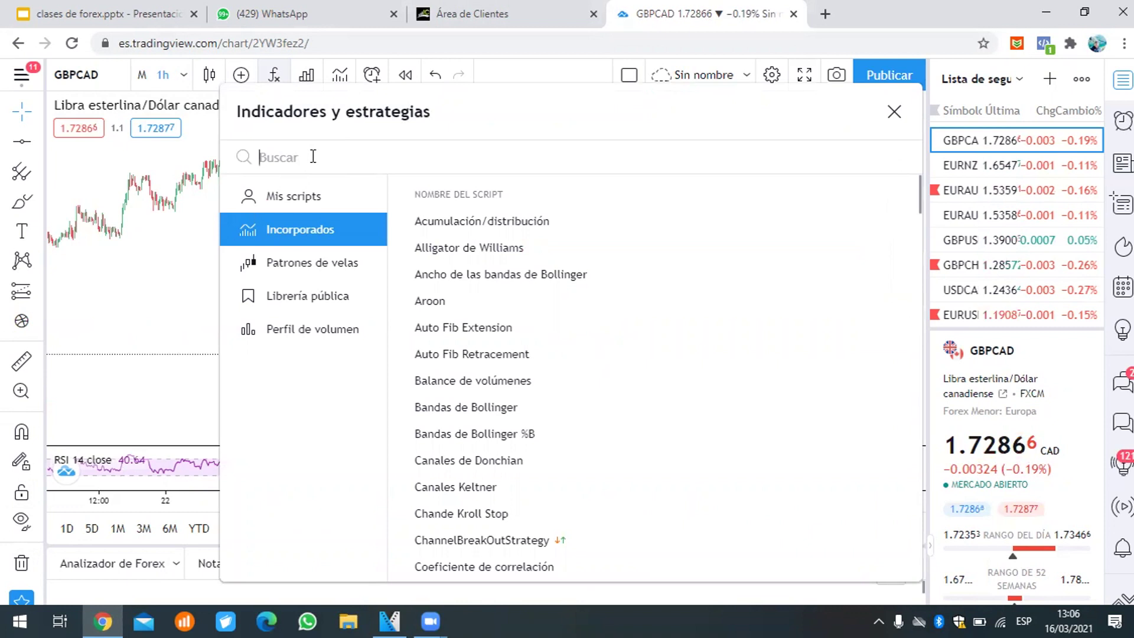
click(480, 409)
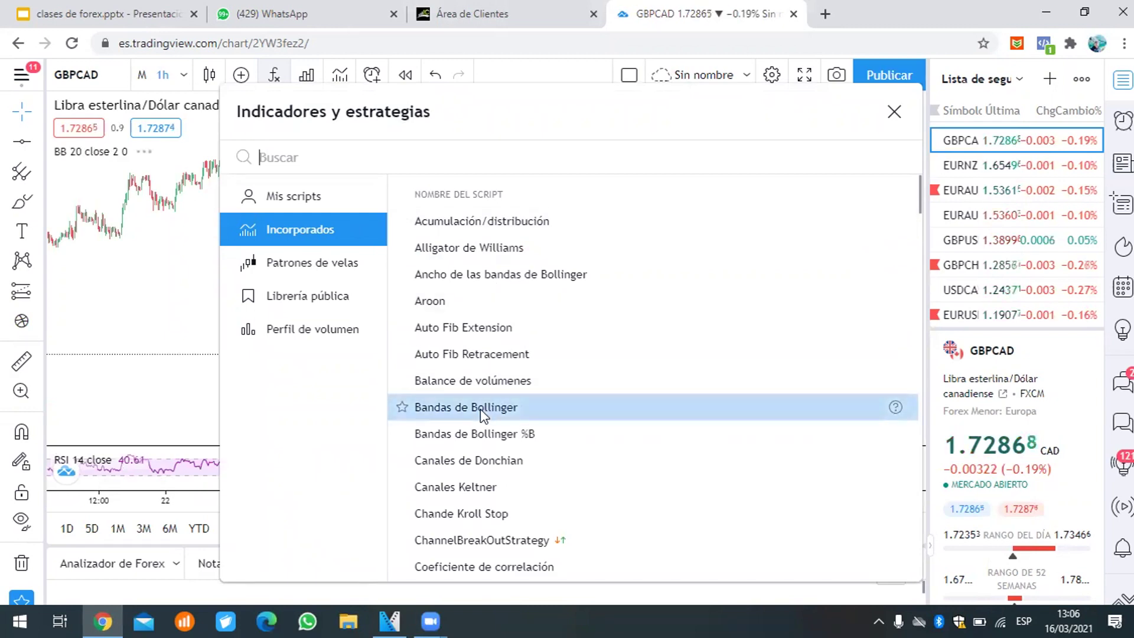
click(185, 306)
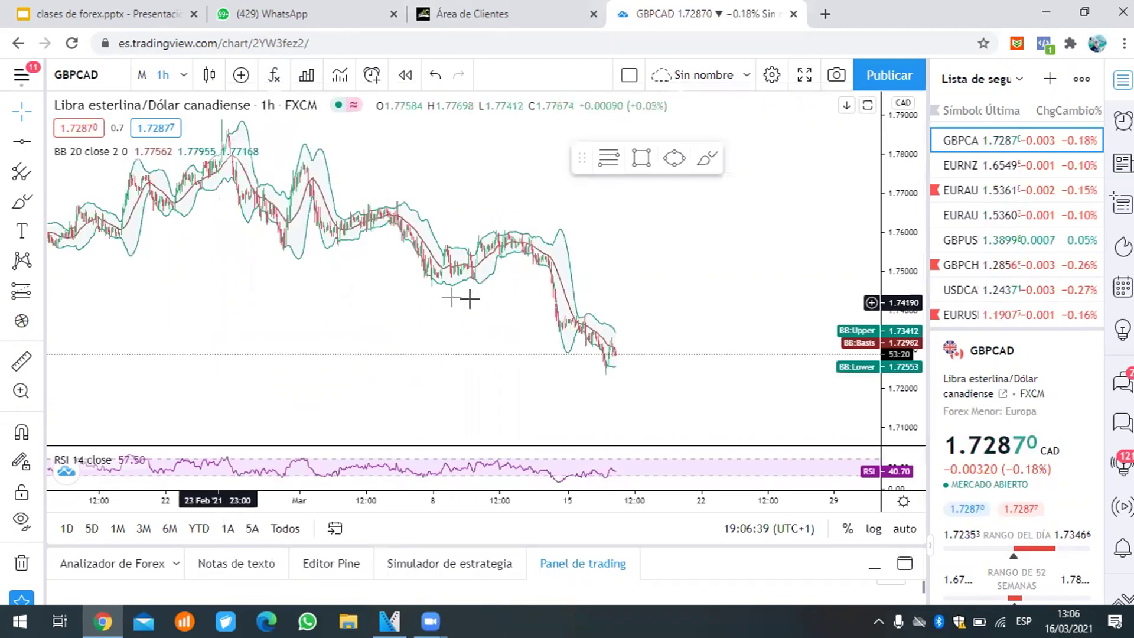
scroll(514, 308, up, 2)
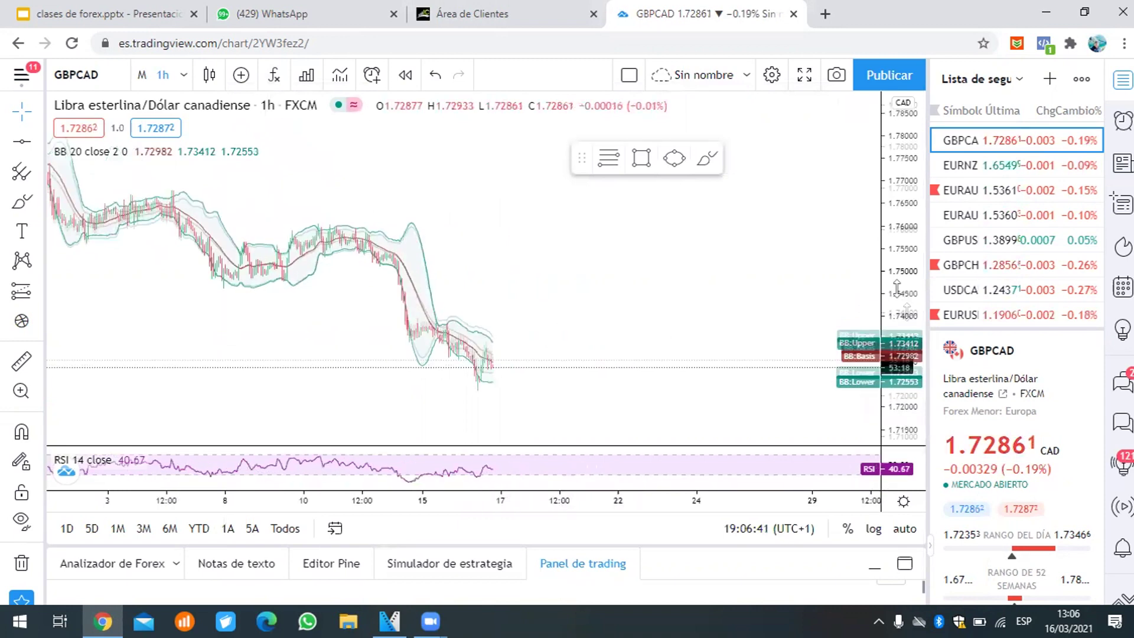
scroll(579, 321, up, 3)
drag(579, 321, 730, 284)
scroll(711, 321, down, 3)
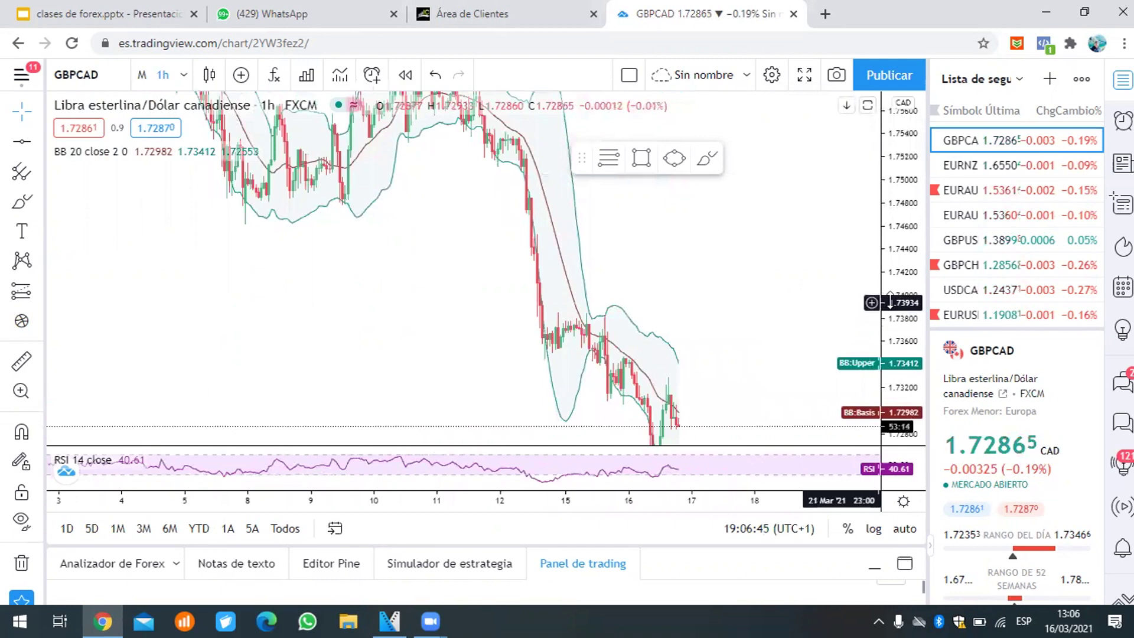
drag(711, 313, 849, 316)
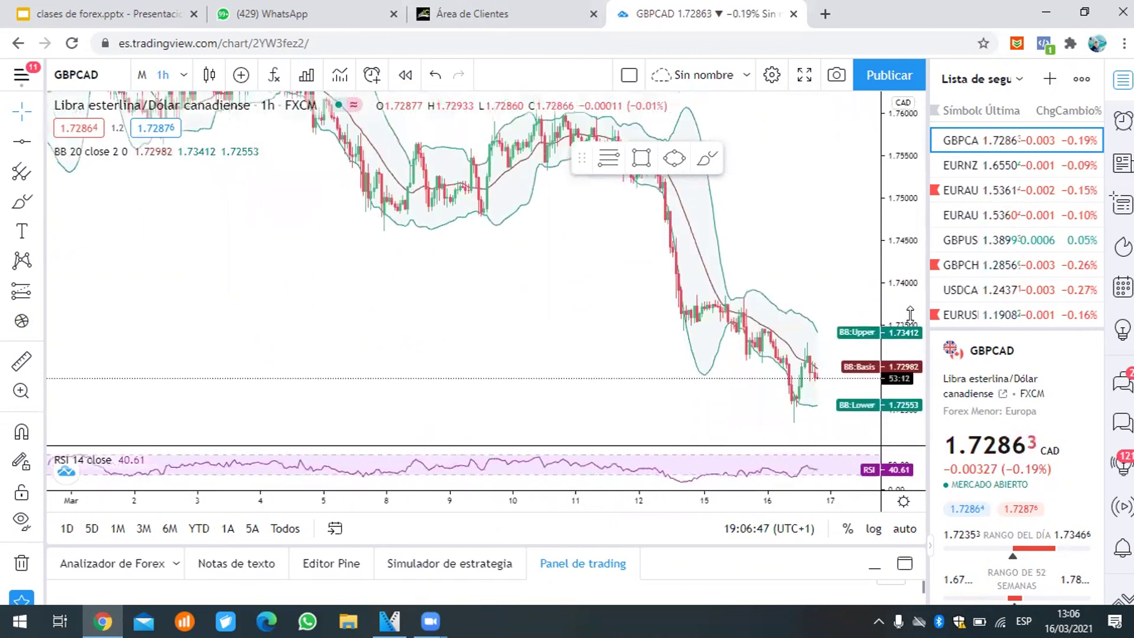
Open the EURNZD chart and draw red freehand marks along the lower Bollinger band and over the 16 March rise and reversal.
click(977, 168)
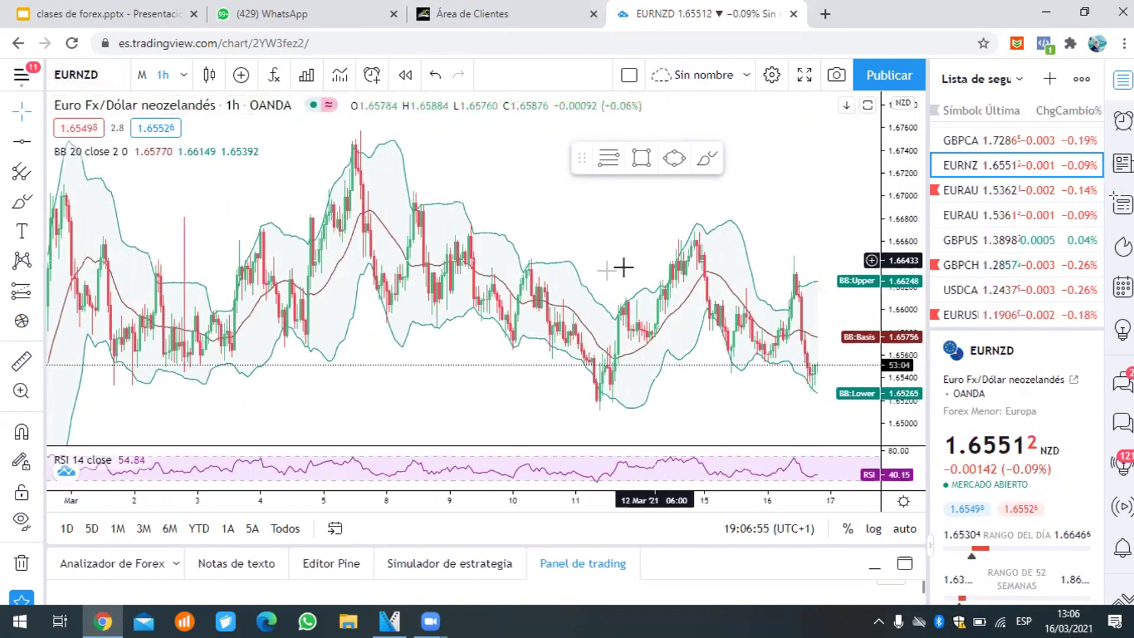
scroll(542, 290, up, 5)
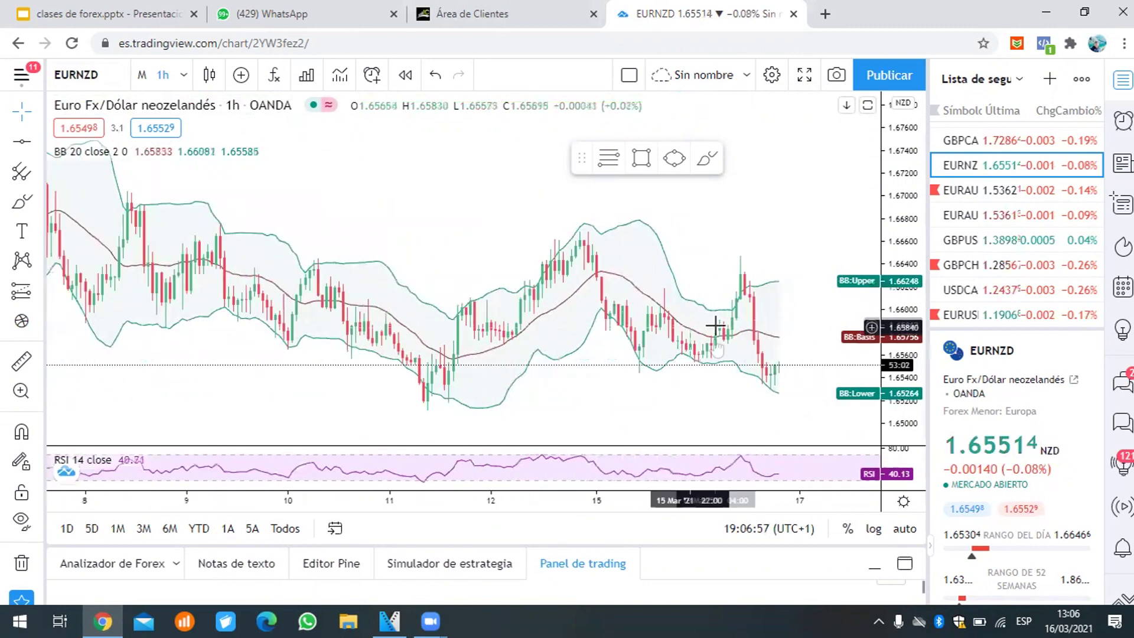
scroll(616, 333, up, 2)
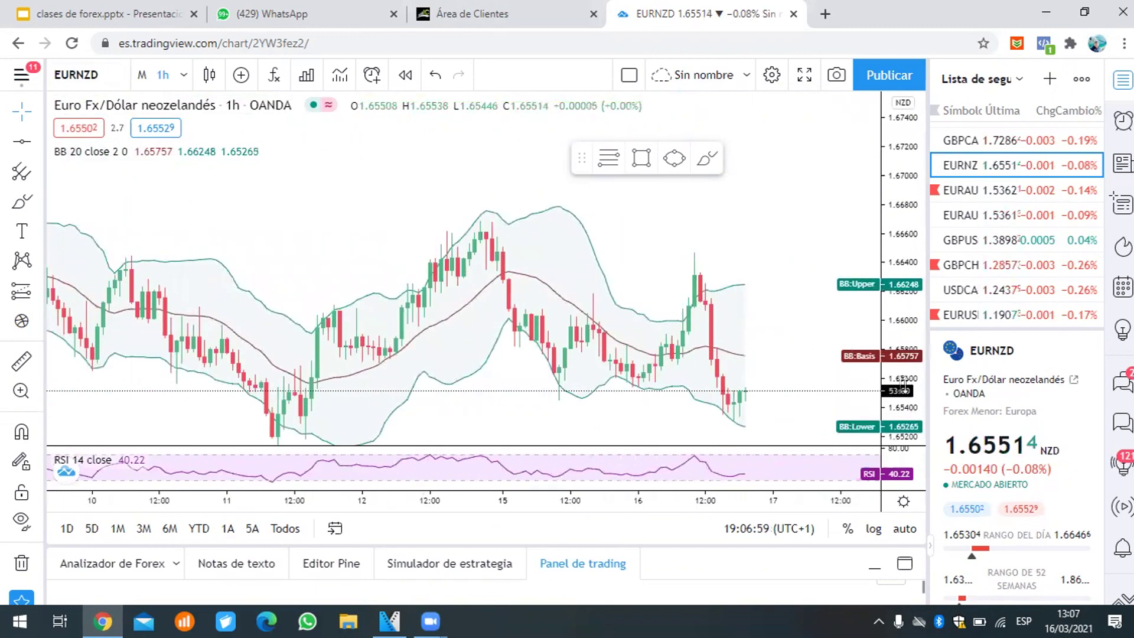
drag(789, 349, 801, 284)
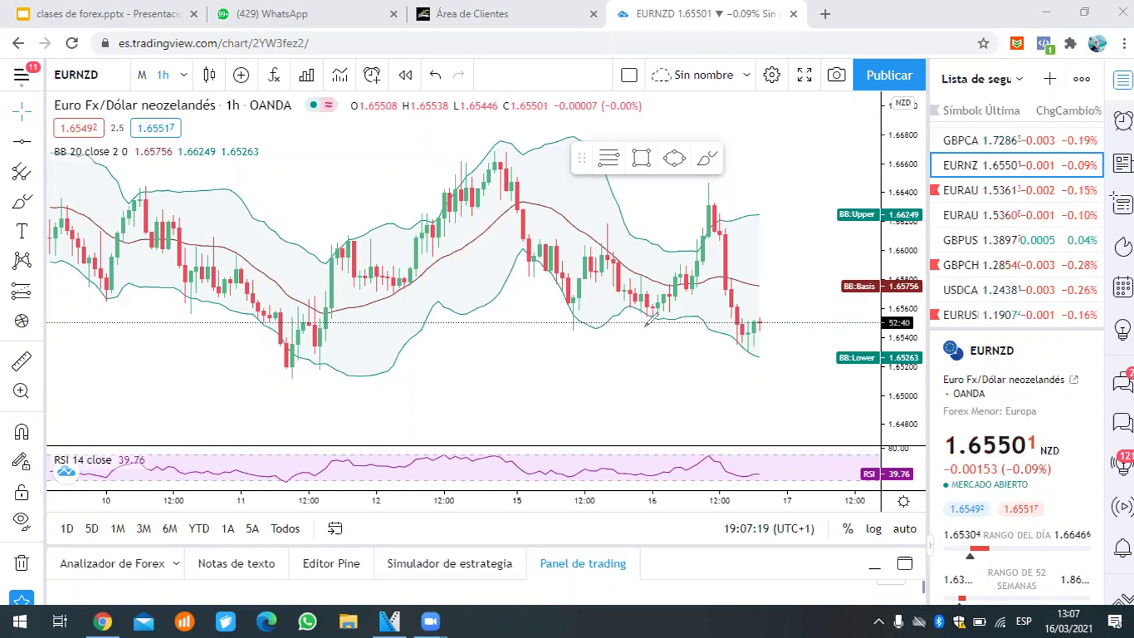
mouse_move(648, 303)
mouse_down()
mouse_move(645, 315)
mouse_move(656, 299)
mouse_up()
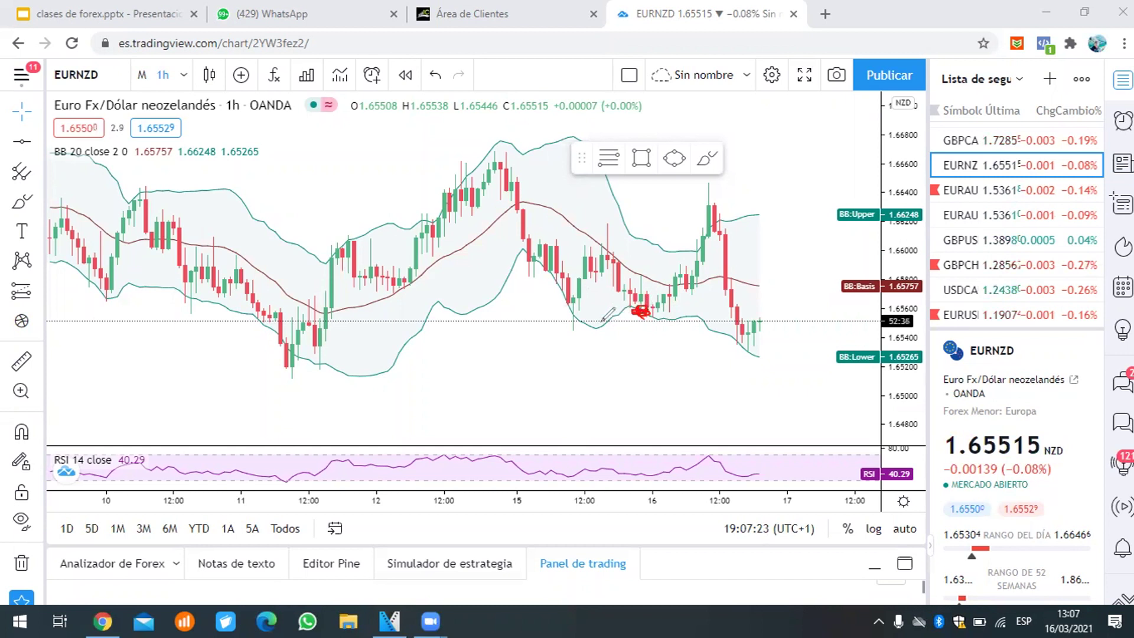
drag(554, 278, 590, 327)
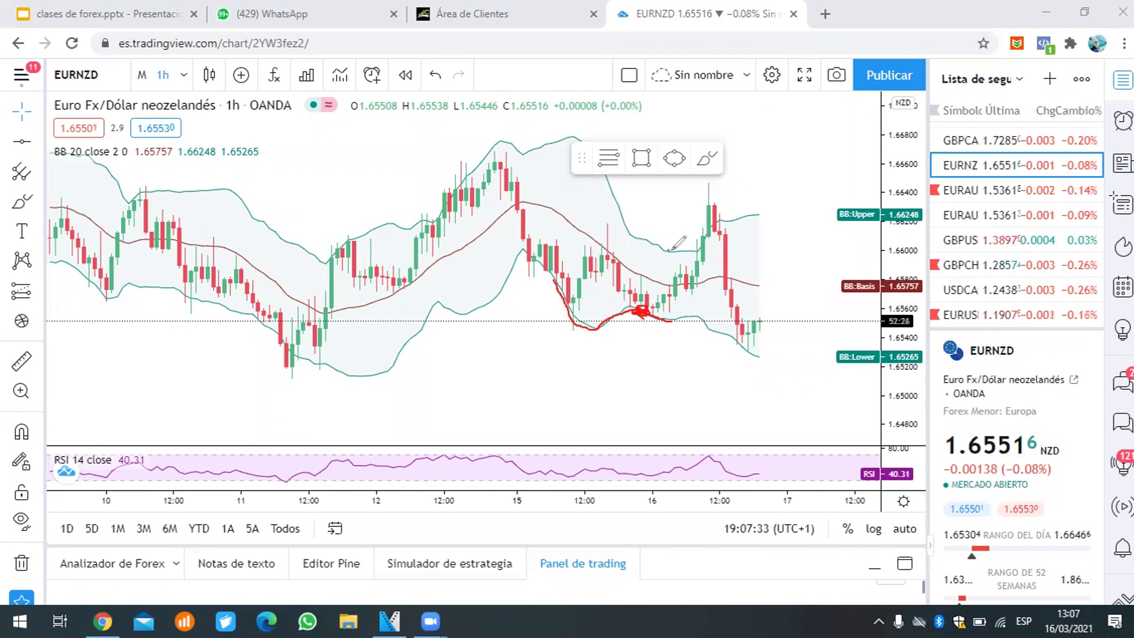
mouse_move(679, 288)
mouse_down()
mouse_move(700, 272)
mouse_move(716, 208)
mouse_move(732, 280)
mouse_up()
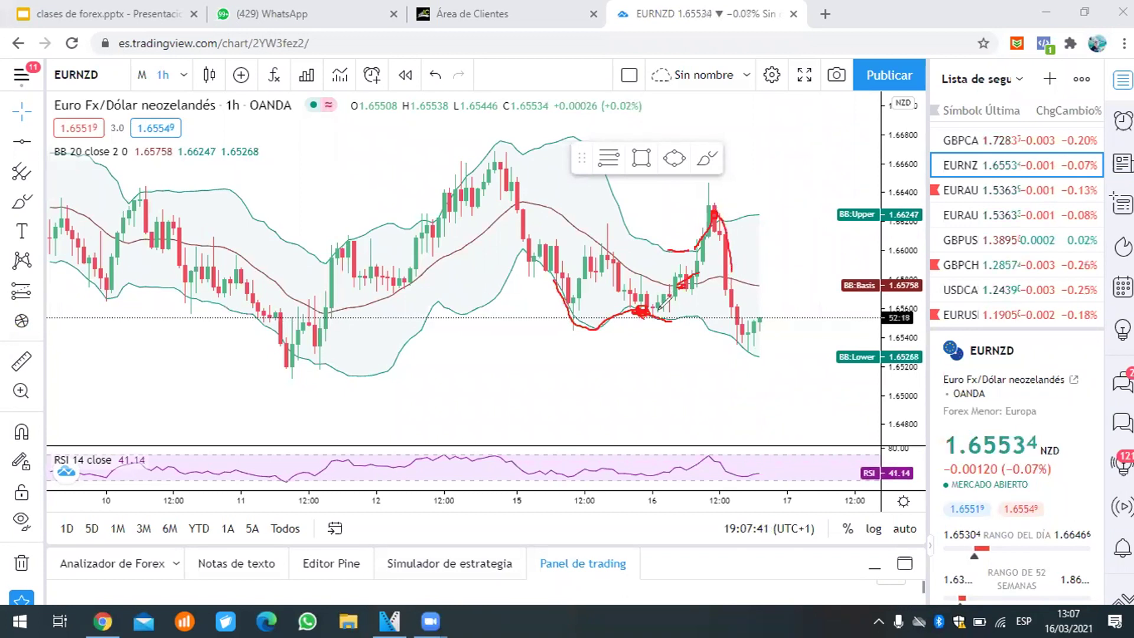
Draw red freehand marks tracing the 16 March rise, the fall to the lower Bollinger band and a projected rebound, and clear all marks.
mouse_move(652, 302)
mouse_down()
mouse_move(637, 312)
mouse_move(657, 298)
mouse_up()
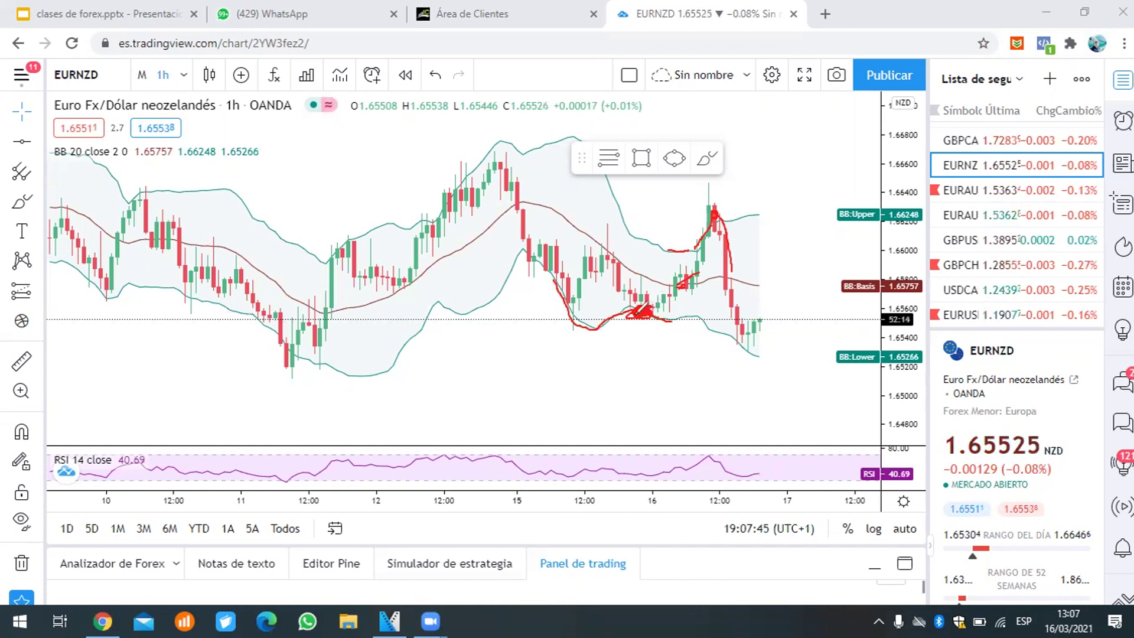
mouse_move(643, 312)
mouse_down()
mouse_move(680, 286)
mouse_move(712, 204)
mouse_move(728, 234)
mouse_up()
mouse_move(732, 294)
mouse_down()
mouse_move(739, 337)
mouse_move(729, 344)
mouse_move(791, 287)
mouse_up()
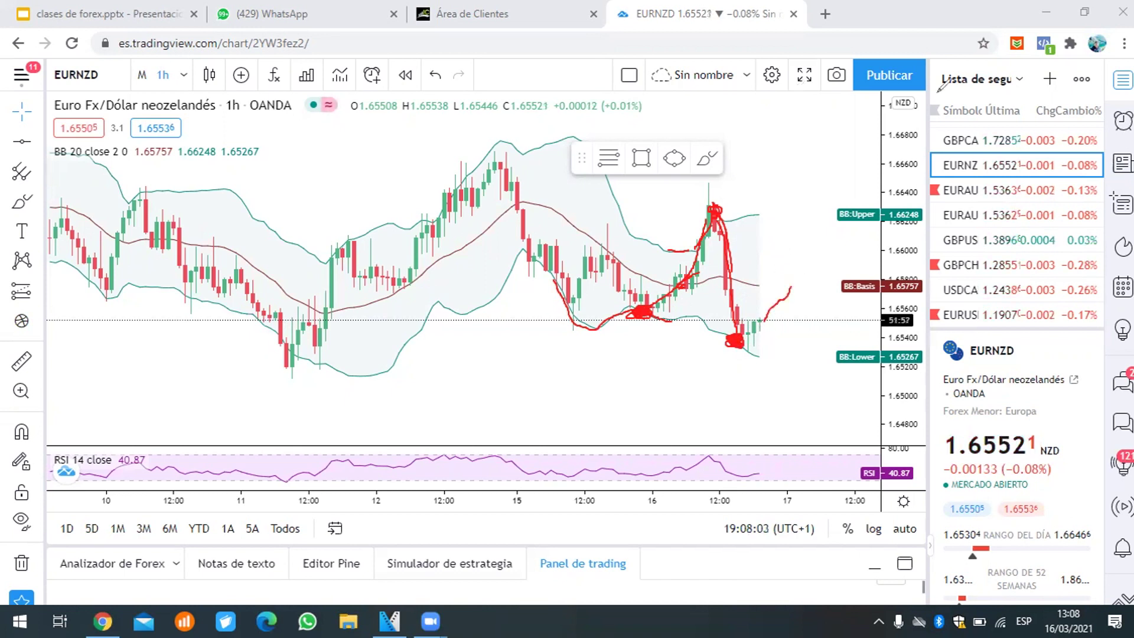
key(Escape)
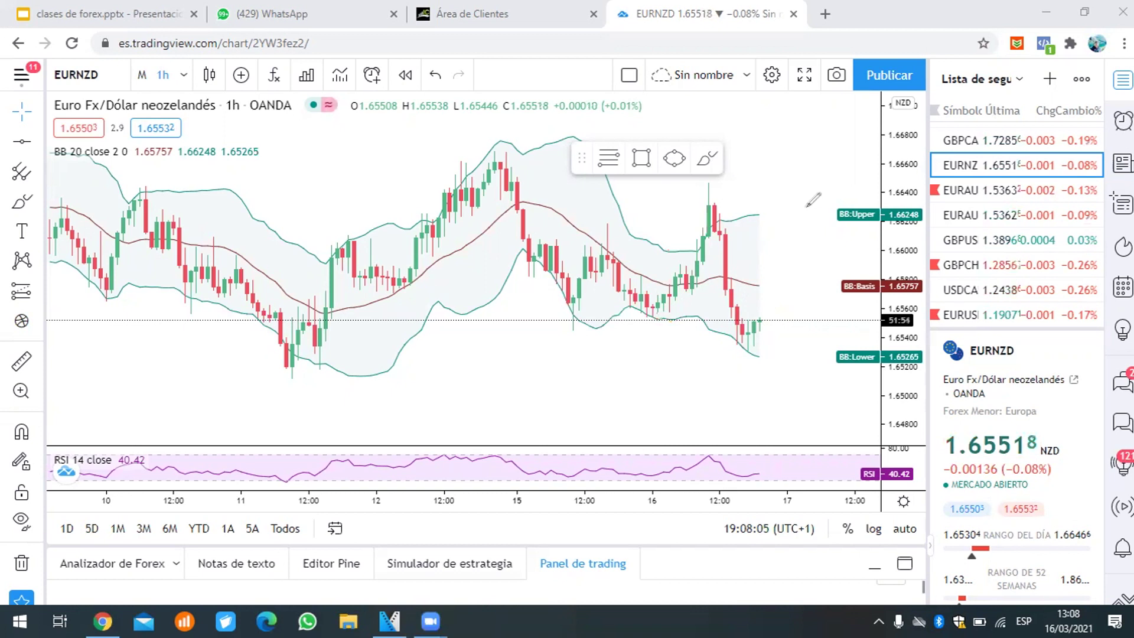
Measure the potential upward move from 1.65514 to 1.66007 just after the latest EURNZD candle.
click(21, 360)
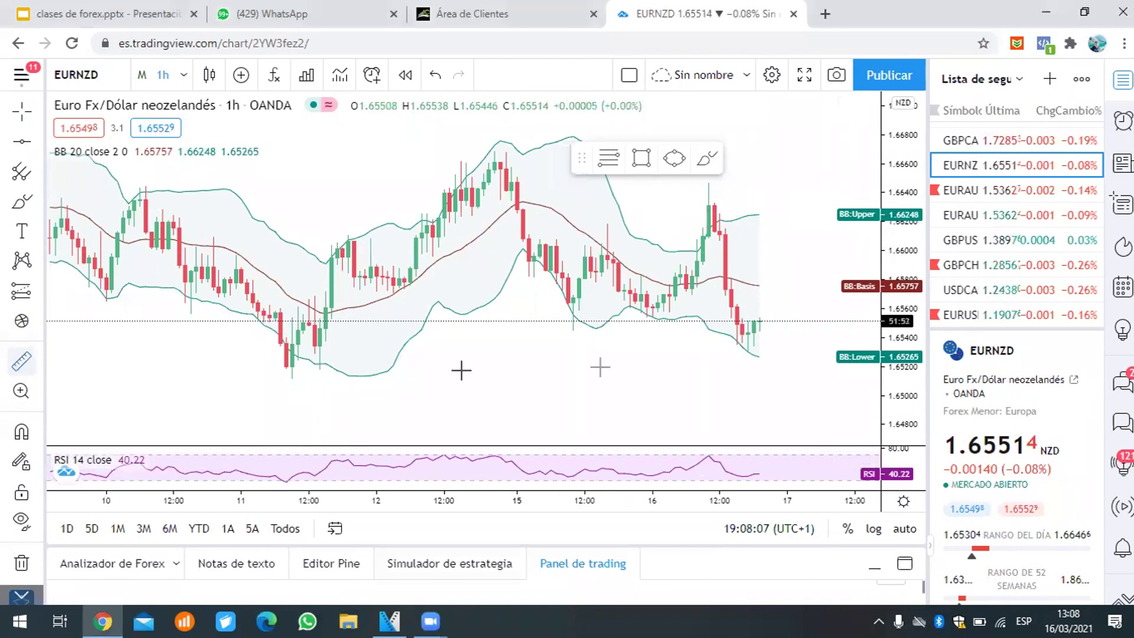
click(783, 319)
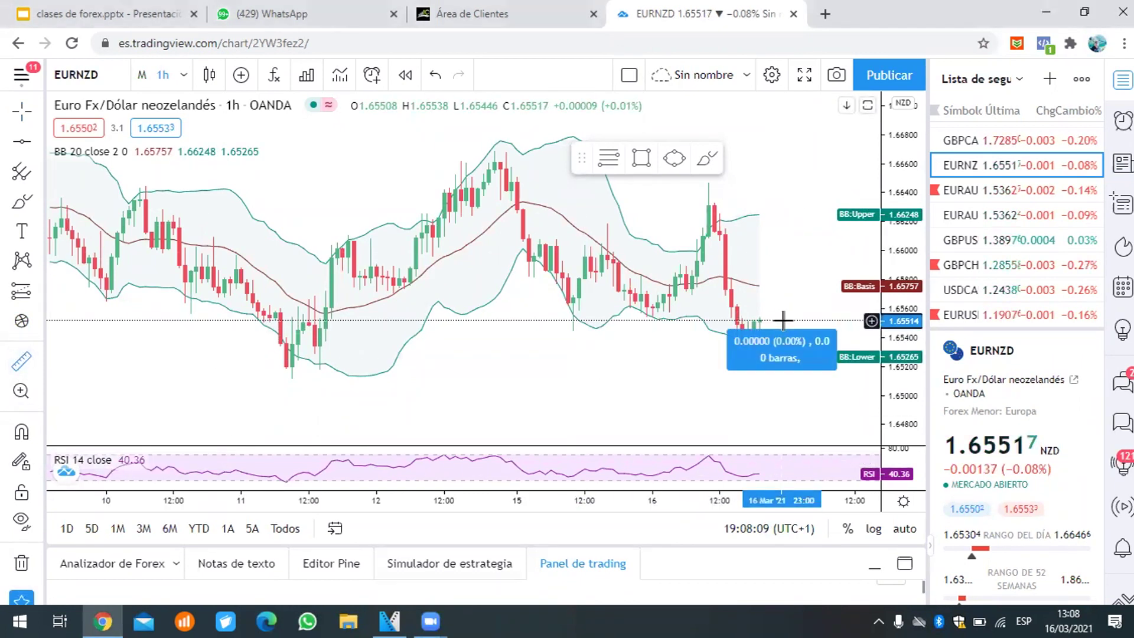
click(820, 250)
Add horizontal lines to the EURNZD chart at 1.66013 and 1.65525 as target and entry levels.
click(22, 142)
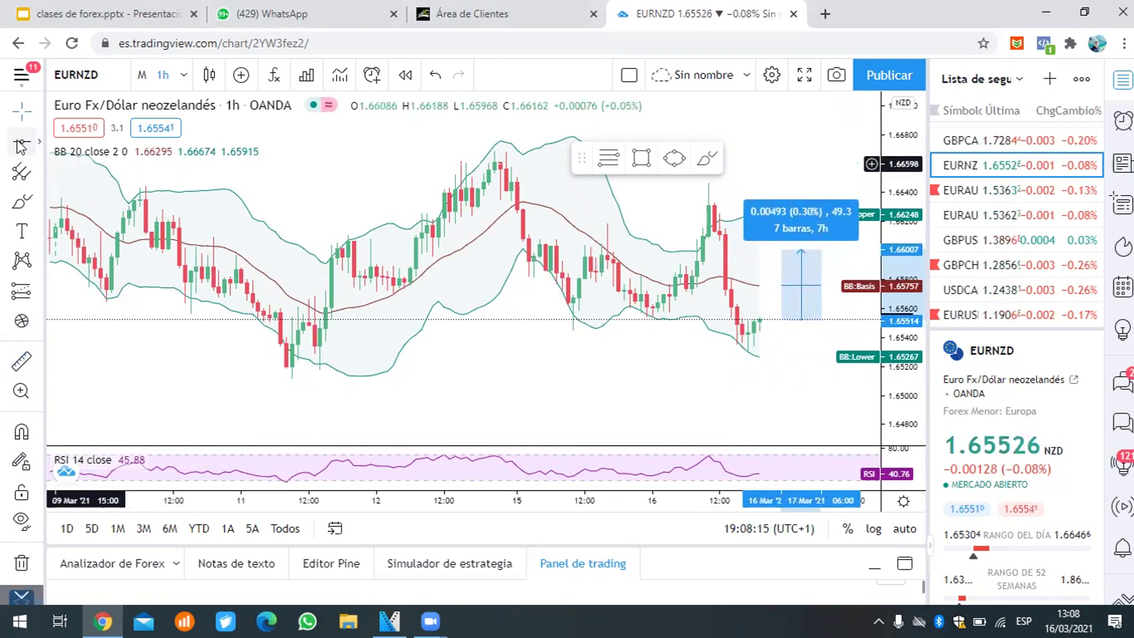
click(835, 248)
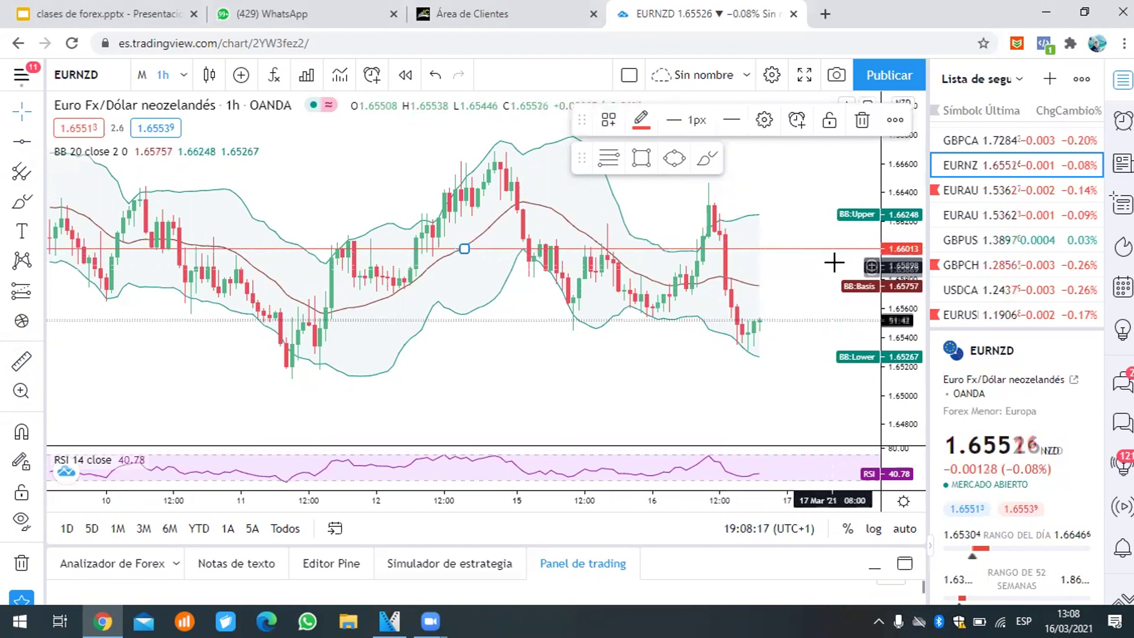
click(670, 329)
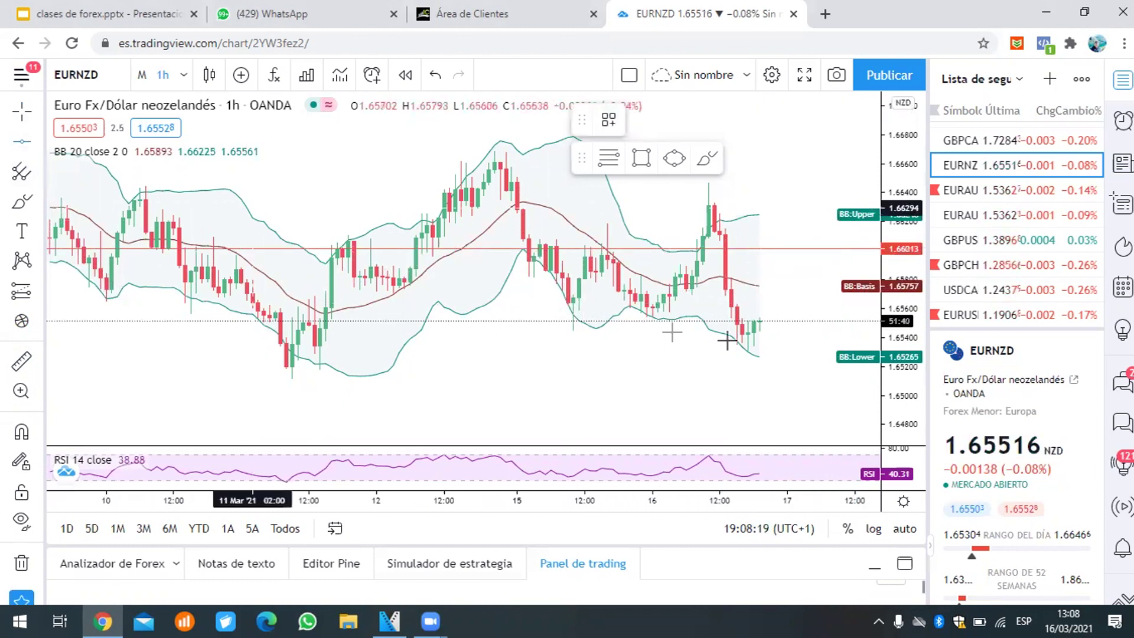
click(790, 319)
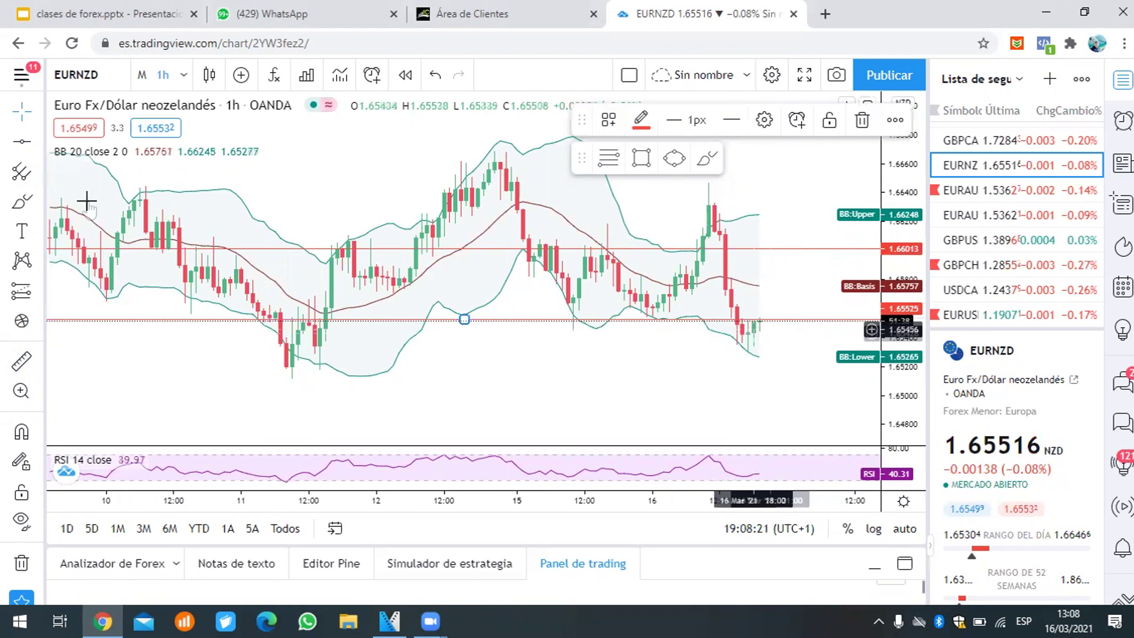
Measure the price distance between the two horizontal lines after the latest candle, and dismiss the measurement.
click(21, 360)
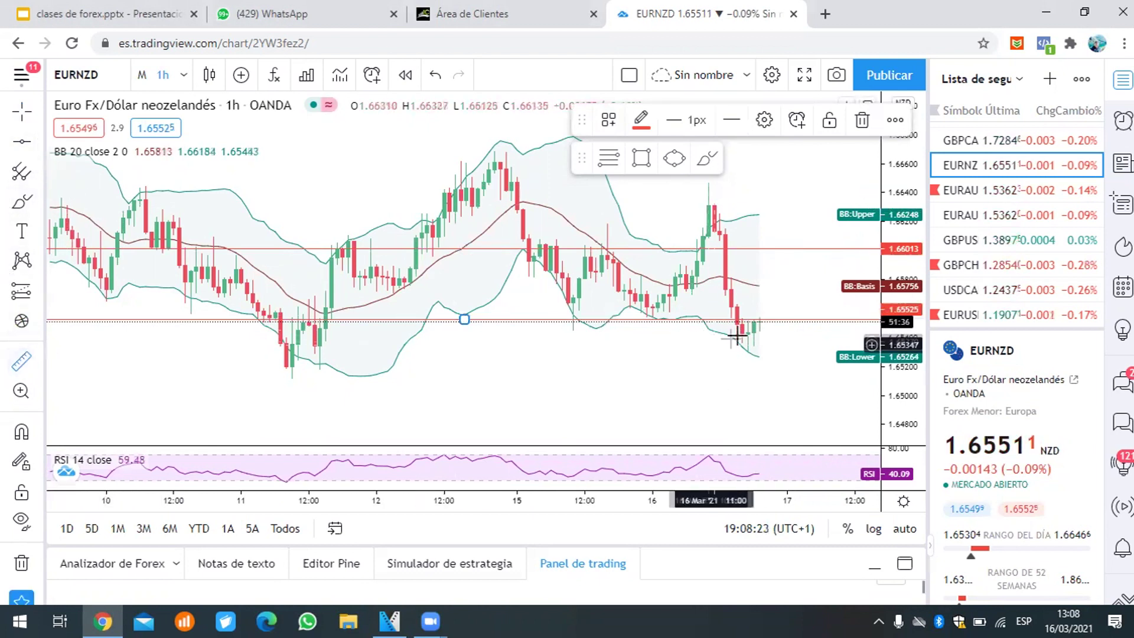
click(779, 319)
click(803, 249)
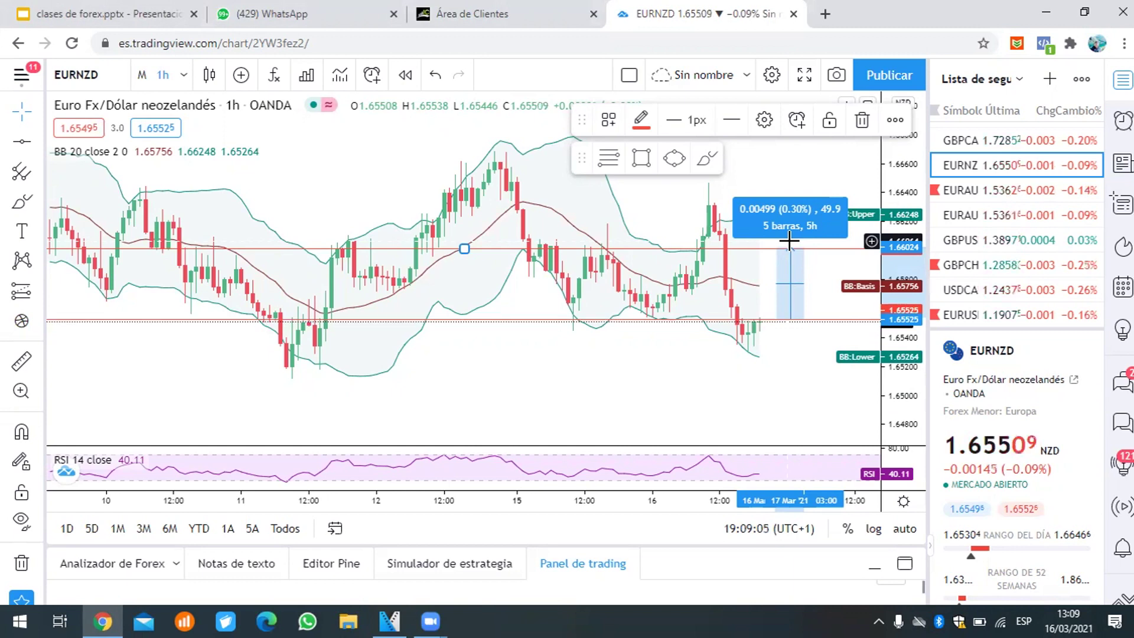
click(809, 304)
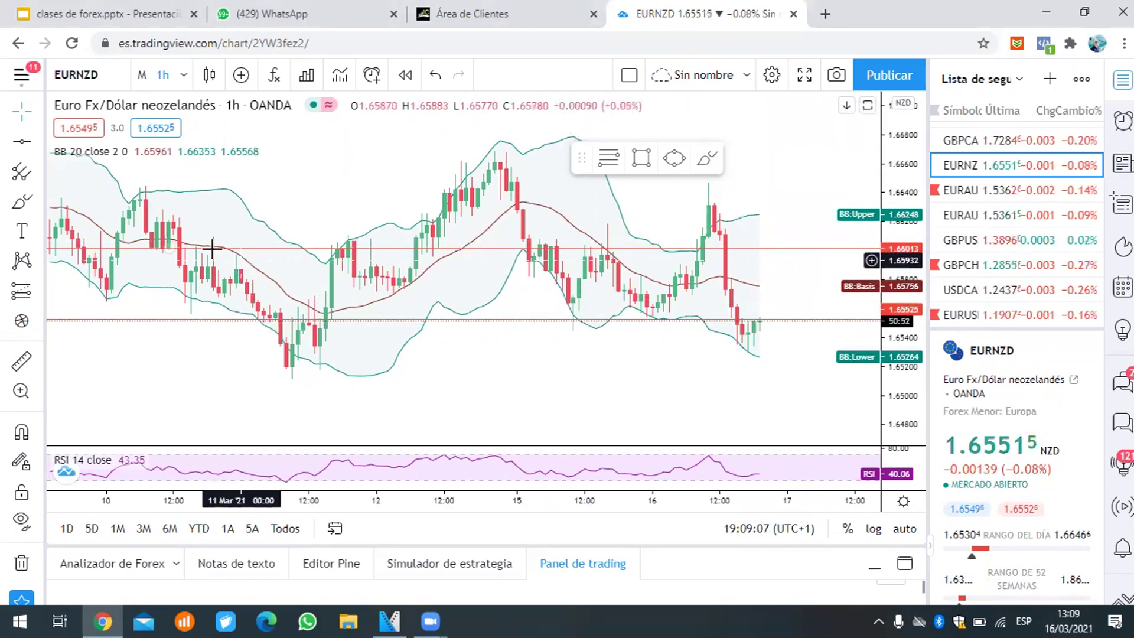
Handwrite a loss example with a down arrow, 10,000, 8000 and -2000 in empty chart space, clear it and reset the chart view.
scroll(354, 256, up, 3)
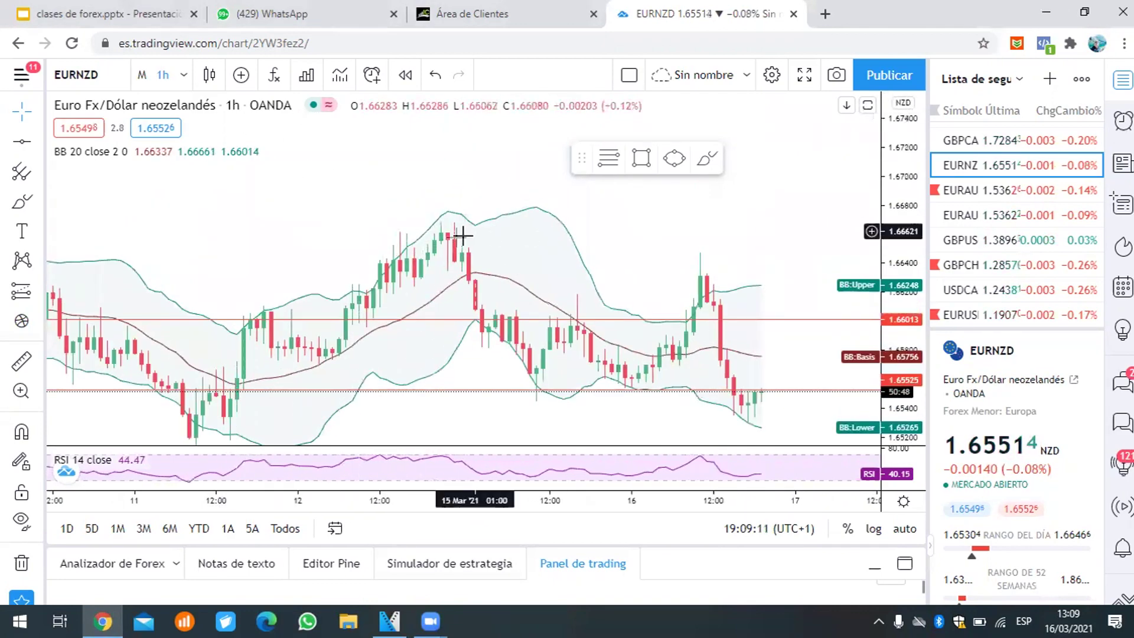
scroll(443, 240, down, 4)
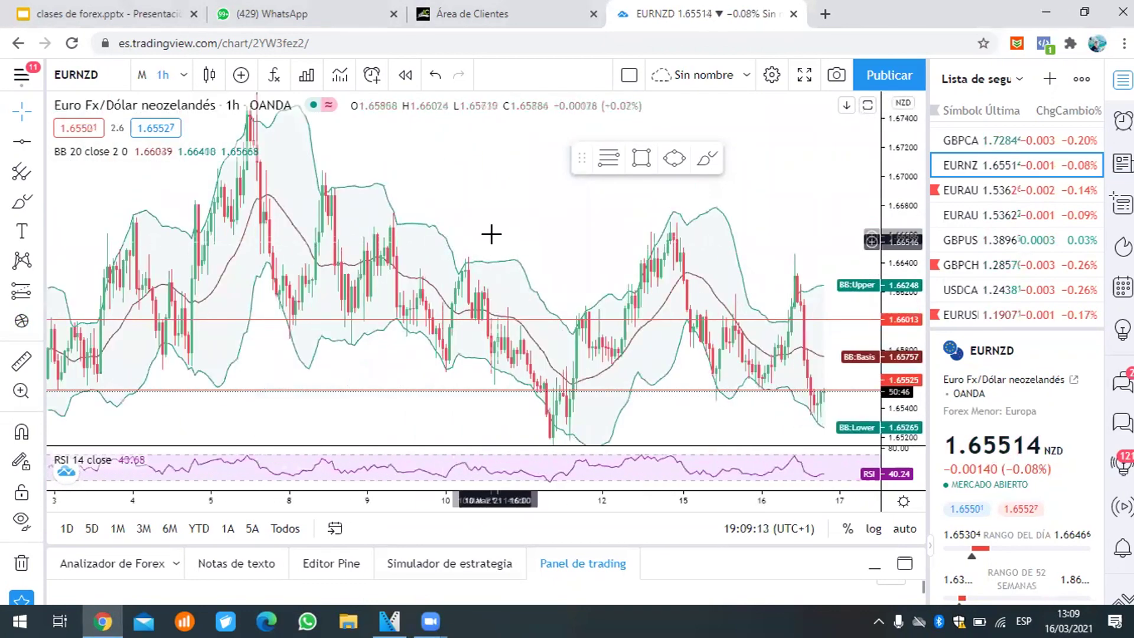
scroll(506, 253, up, 2)
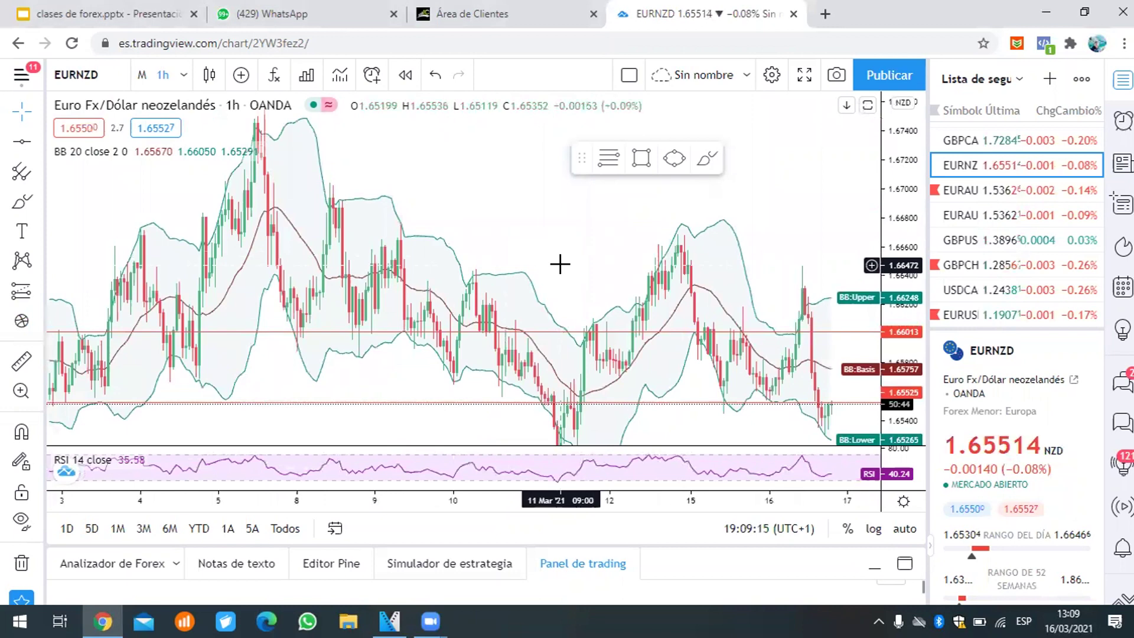
drag(906, 177, 906, 236)
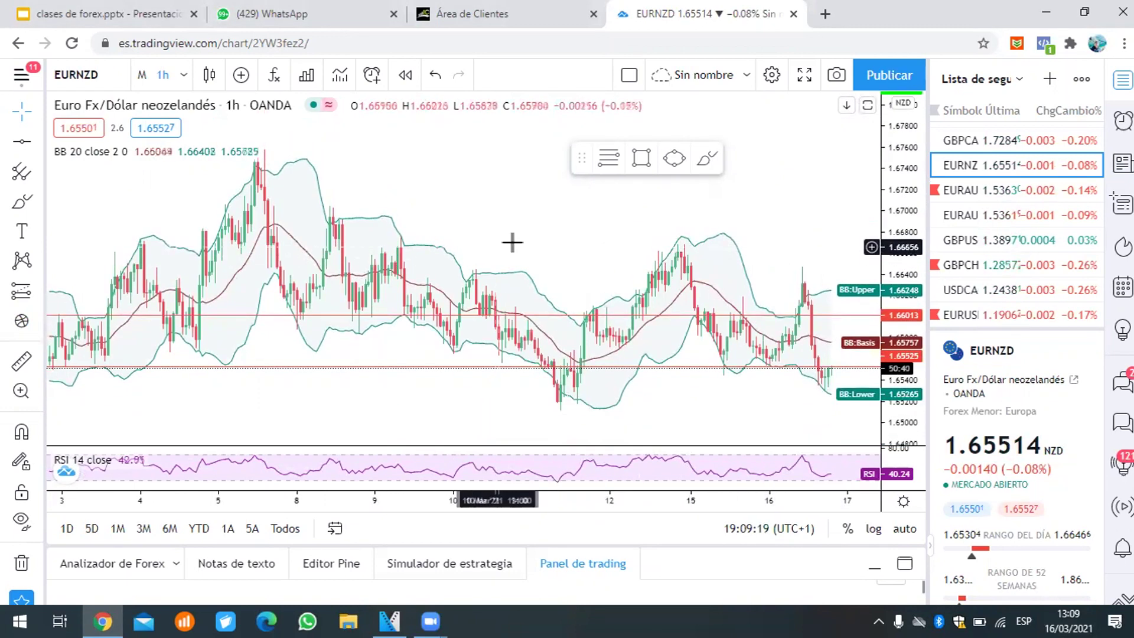
drag(513, 240, 582, 246)
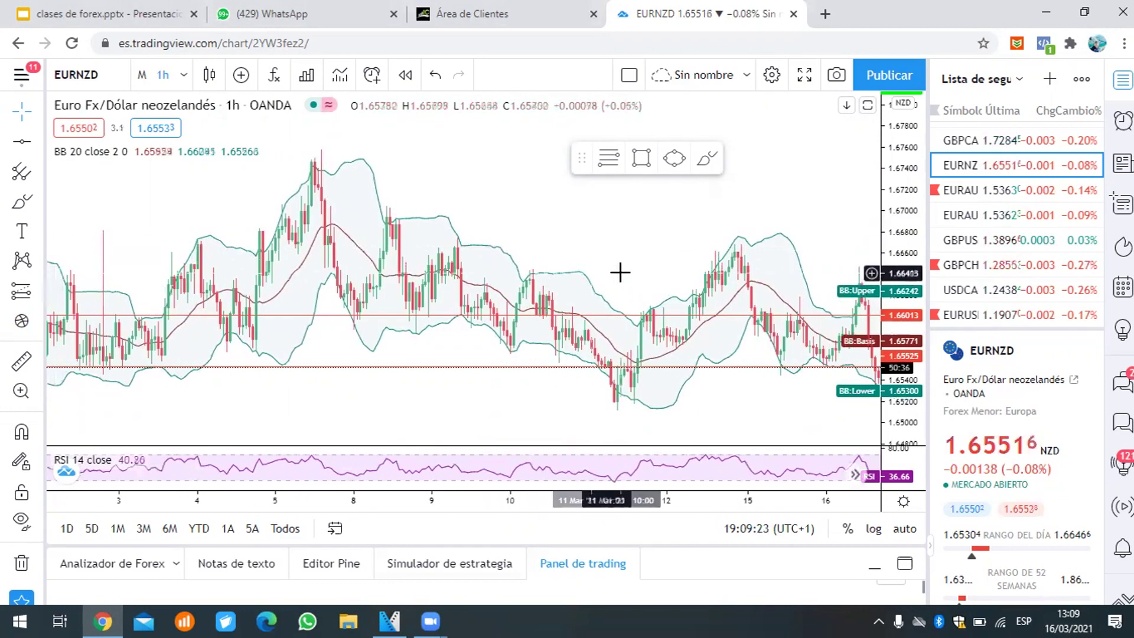
scroll(618, 266, right, 5)
drag(642, 255, 614, 384)
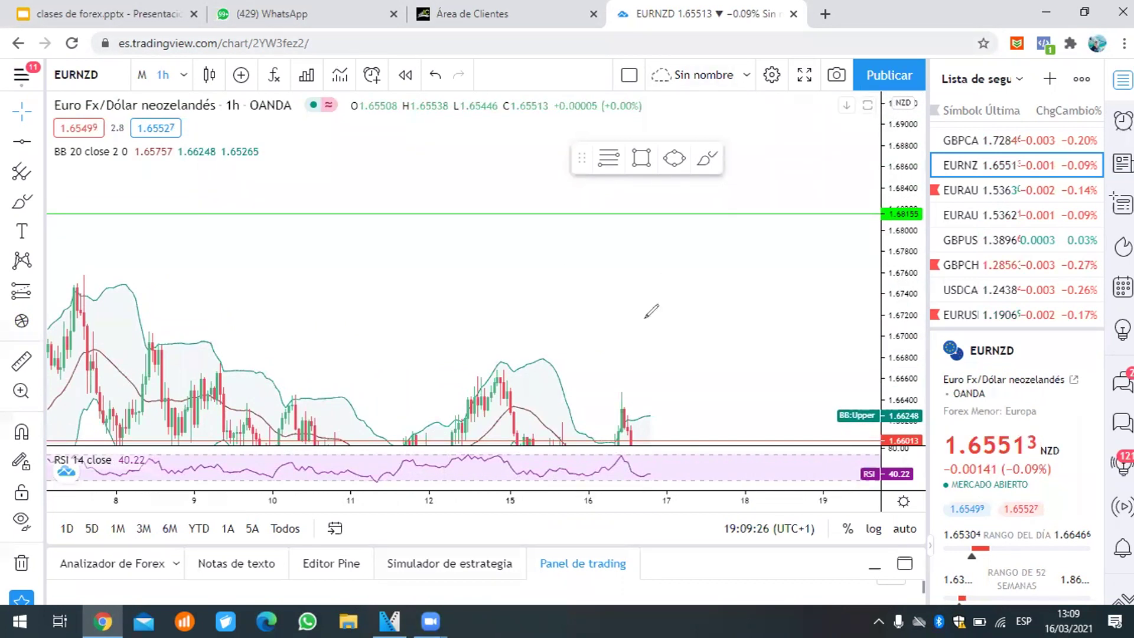
mouse_move(675, 269)
mouse_down()
mouse_move(673, 284)
mouse_move(779, 273)
mouse_move(763, 270)
mouse_up()
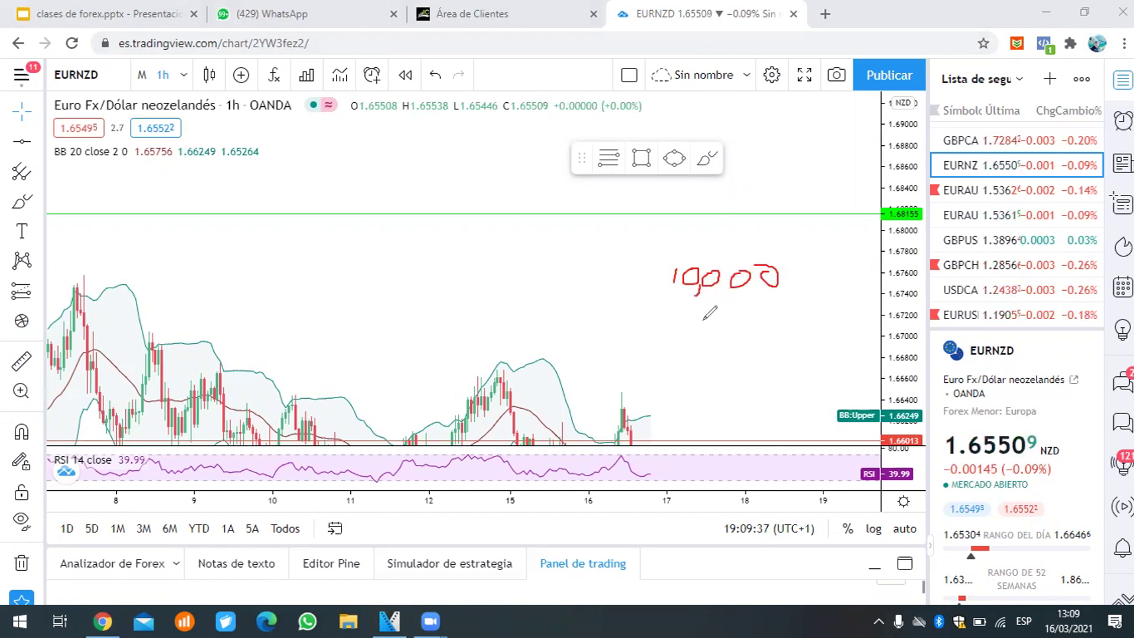
mouse_move(566, 269)
mouse_down()
mouse_move(602, 323)
mouse_move(617, 307)
mouse_move(600, 315)
mouse_up()
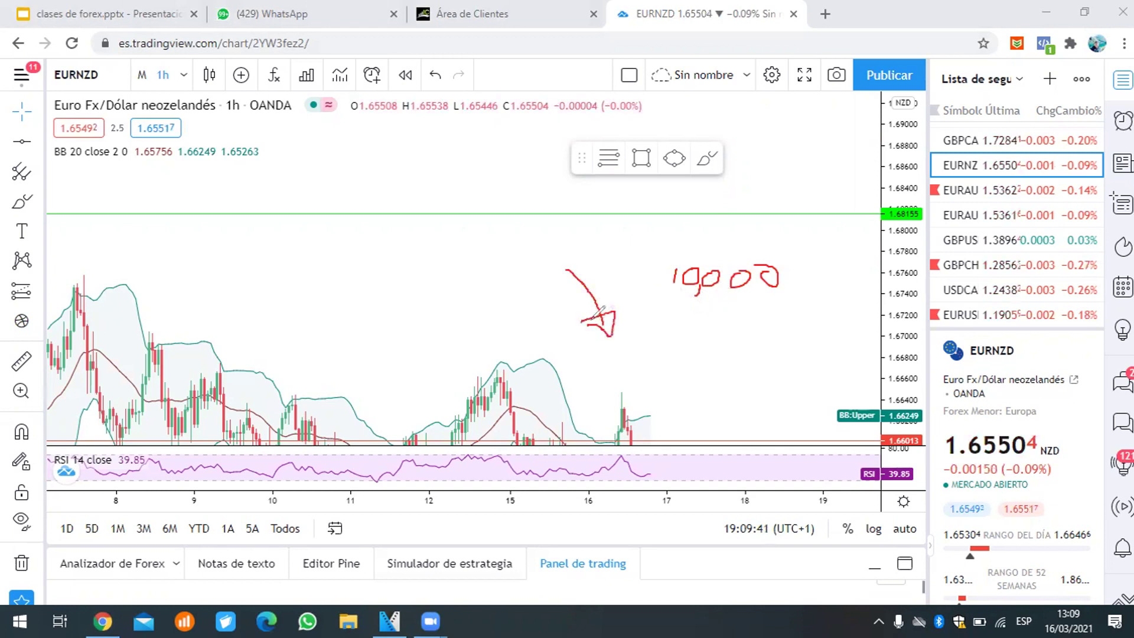
mouse_move(712, 309)
mouse_down()
mouse_move(698, 316)
mouse_move(714, 331)
mouse_move(708, 319)
mouse_move(781, 324)
mouse_move(841, 300)
mouse_move(896, 299)
mouse_up()
mouse_move(922, 266)
mouse_down()
mouse_move(912, 279)
mouse_move(935, 273)
mouse_move(924, 265)
mouse_move(944, 254)
mouse_up()
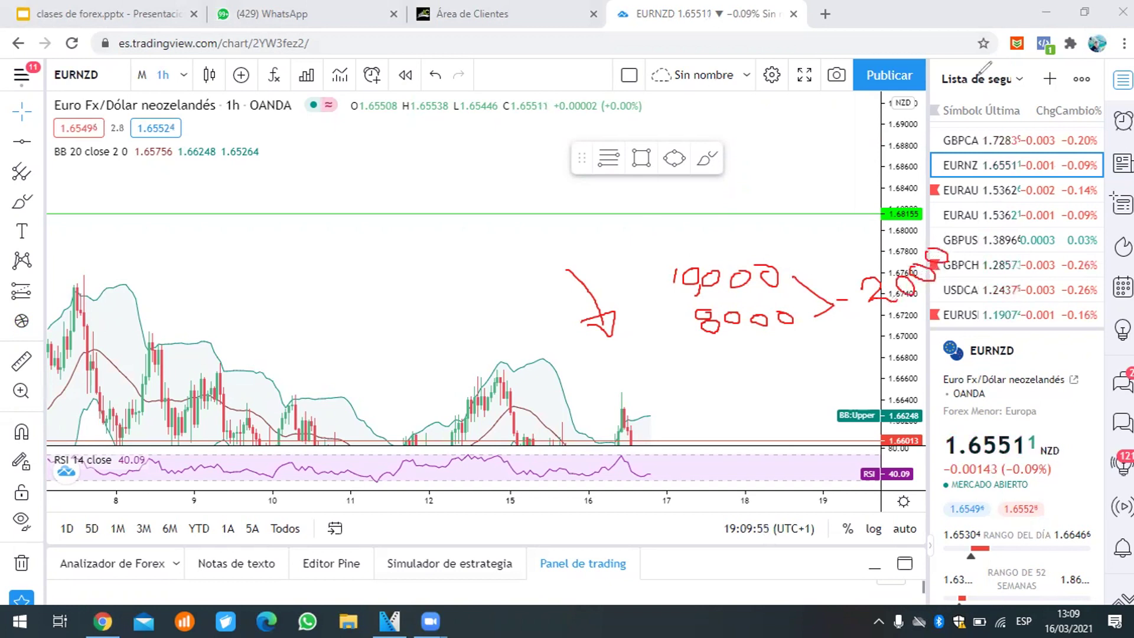
key(Escape)
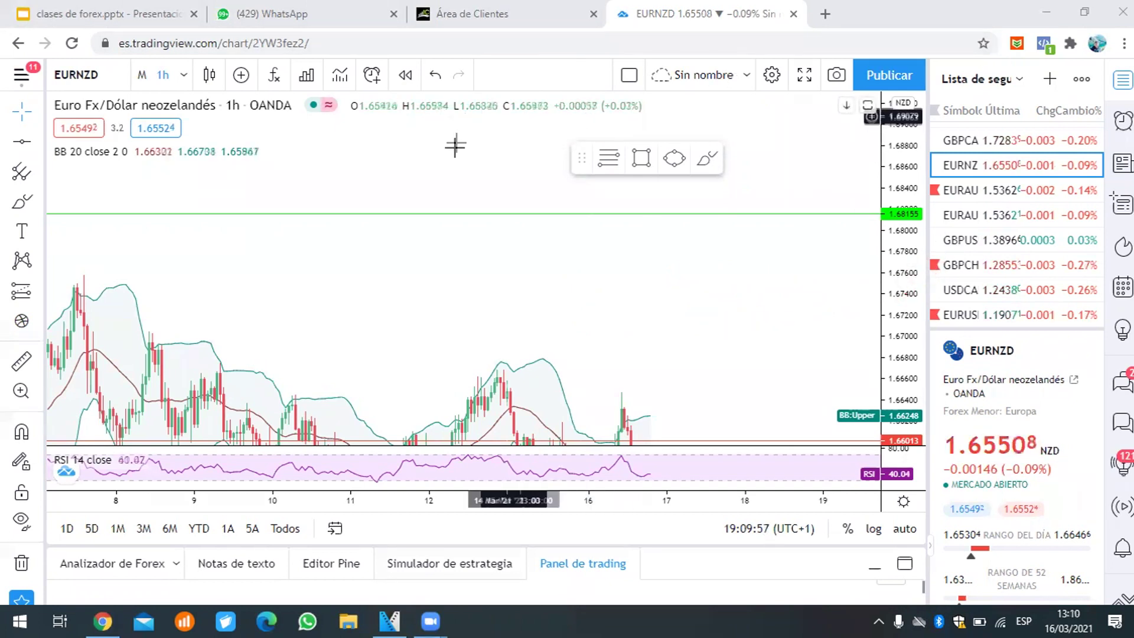
key(alt+r)
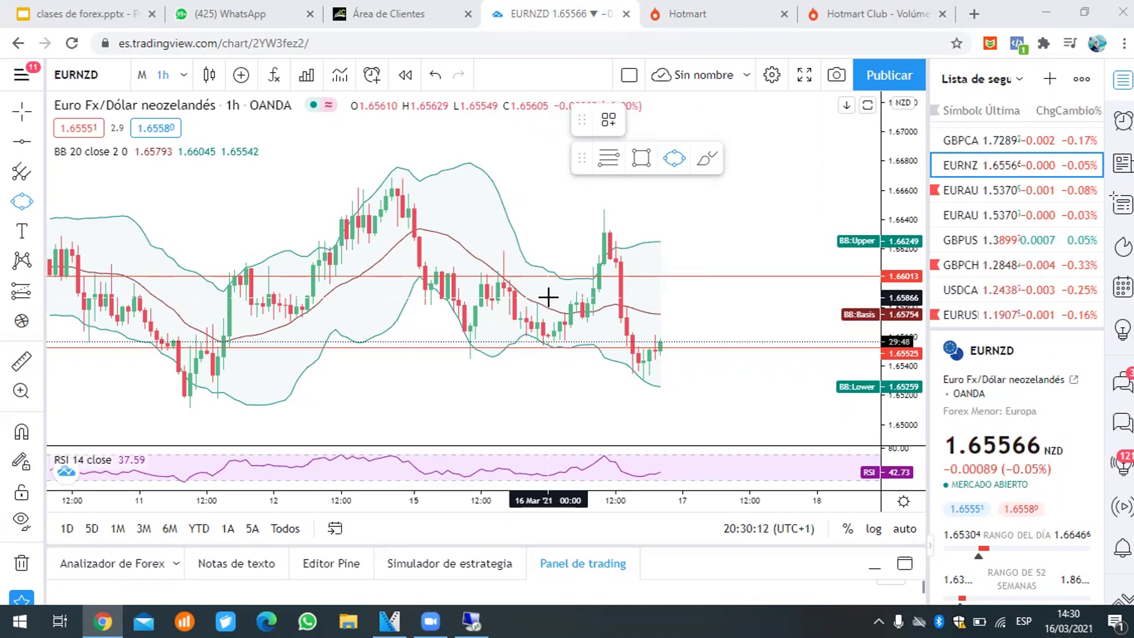
Switch to the Gold Traders Academy course in Hotmart Club and review its indicator and strategy lessons.
click(822, 9)
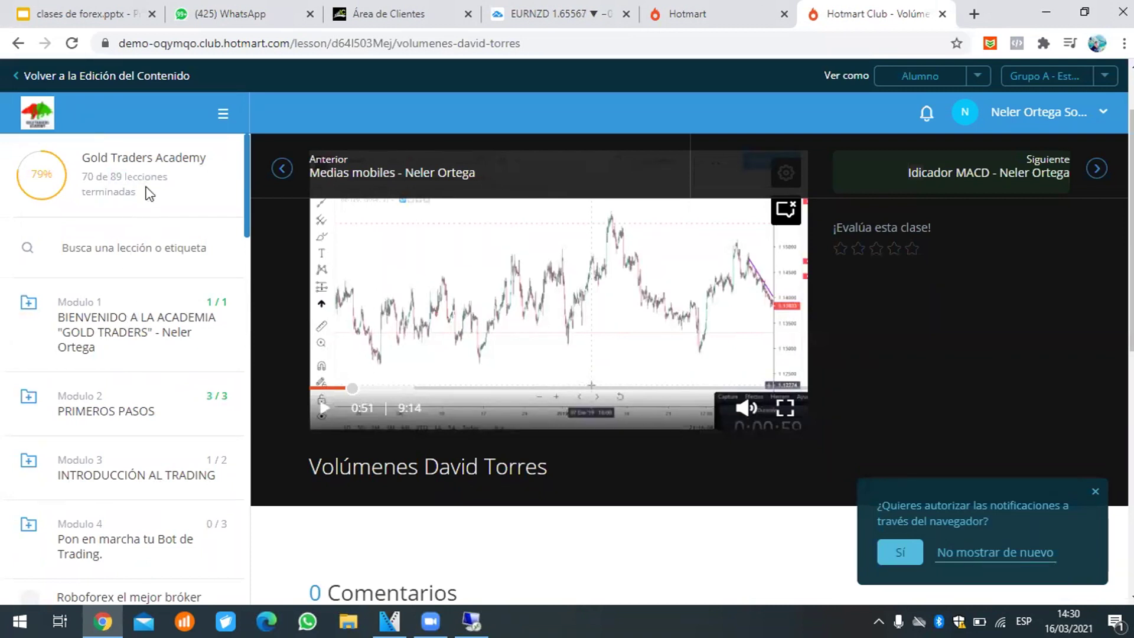
scroll(145, 265, down, 12)
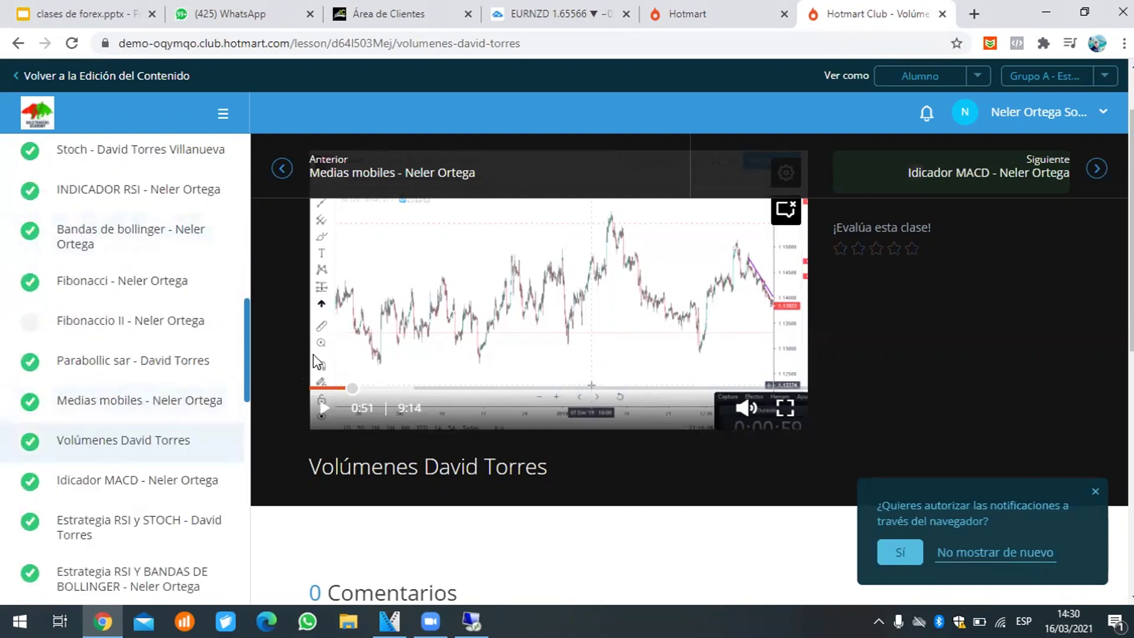
scroll(234, 418, down, 1)
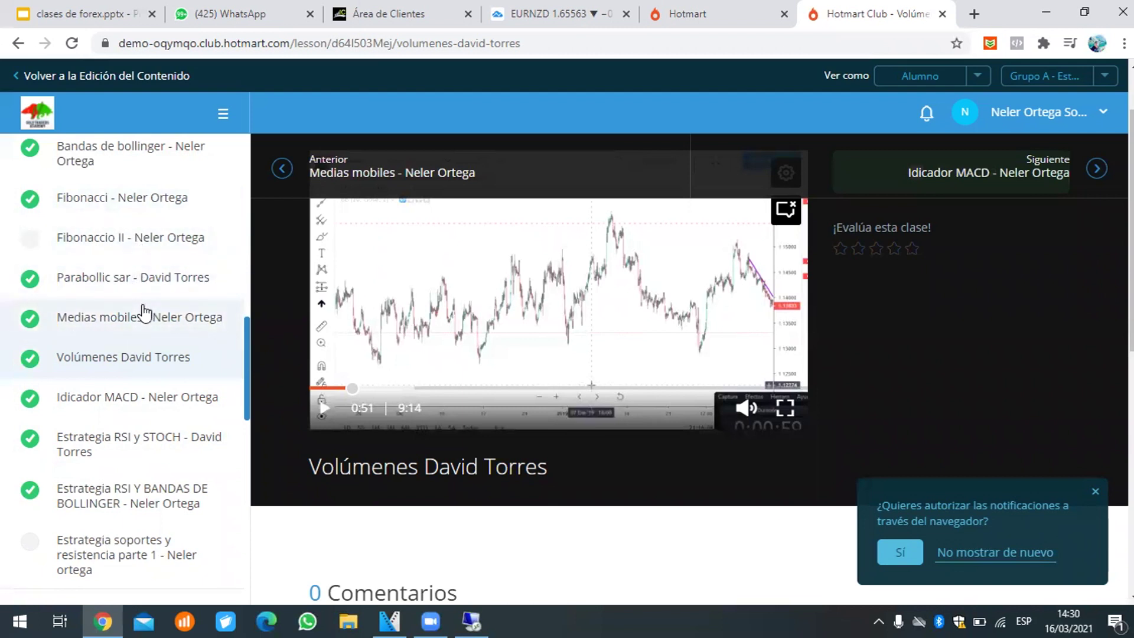
scroll(144, 311, down, 1)
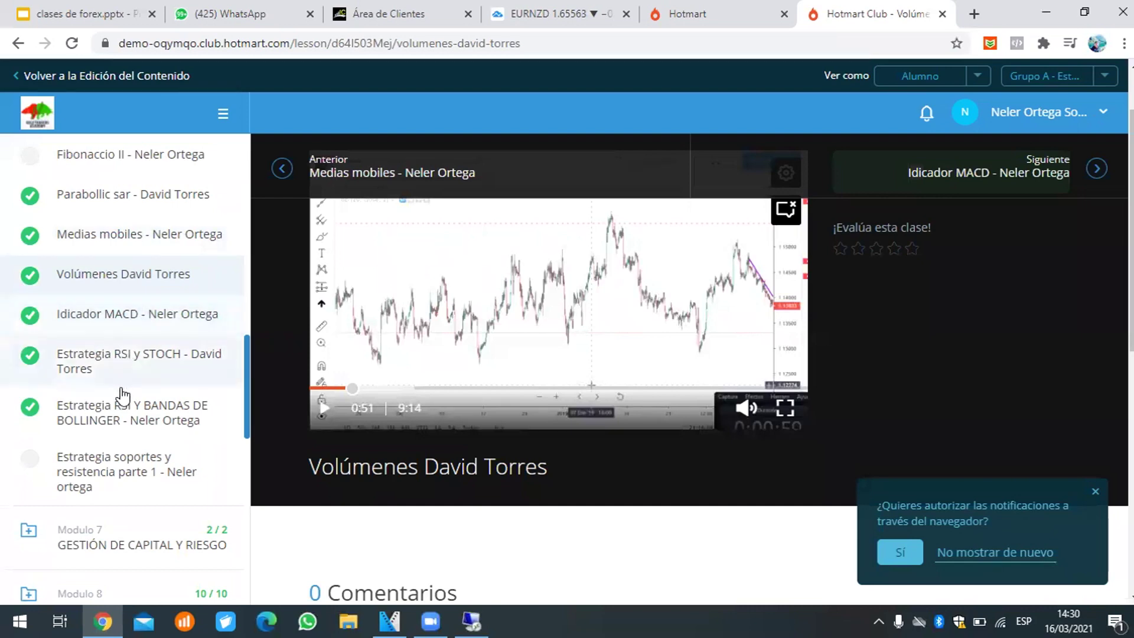
scroll(122, 392, down, 4)
Expand Modulo 11 TRADING CON FUTUROS and Modulo 12 OPCIONES BINARIAS to show their lessons.
click(140, 469)
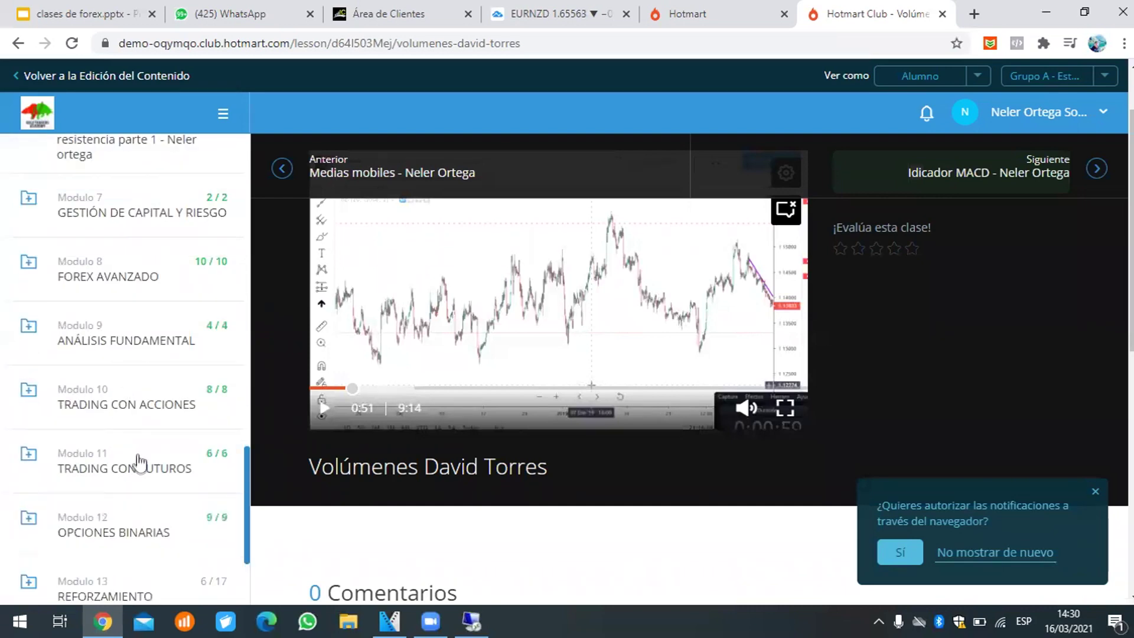
click(140, 469)
scroll(144, 436, down, 2)
scroll(145, 436, down, 3)
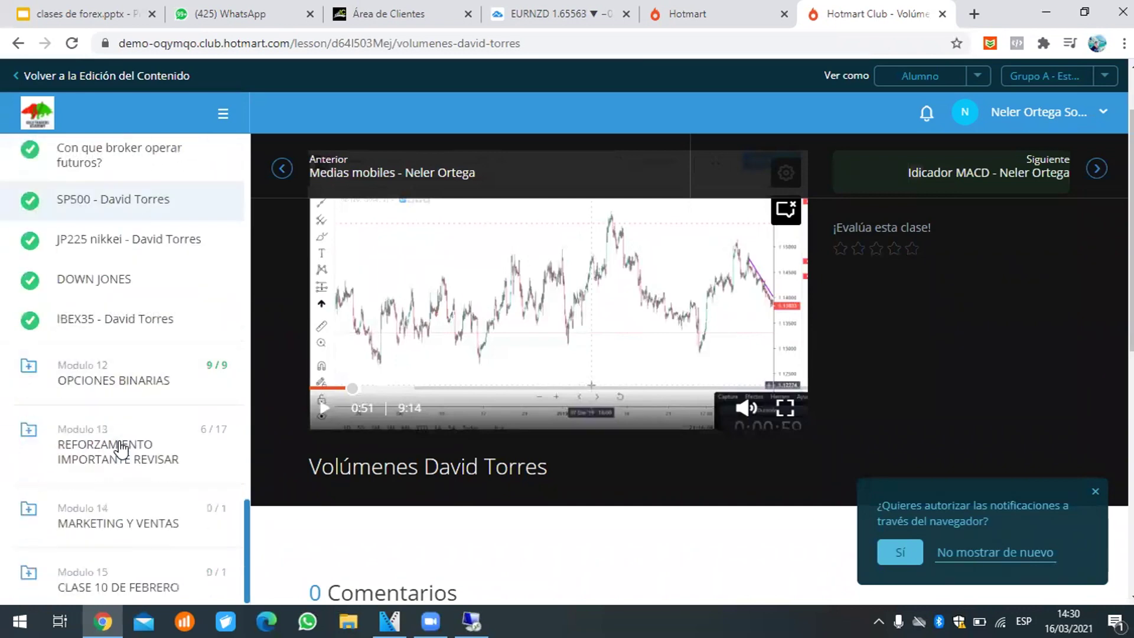
click(121, 390)
Review the binary options sessions in Modulo 12 and open the lesson Sesión N°1 95$ a 200$ en 1 DÍA.
scroll(136, 386, down, 2)
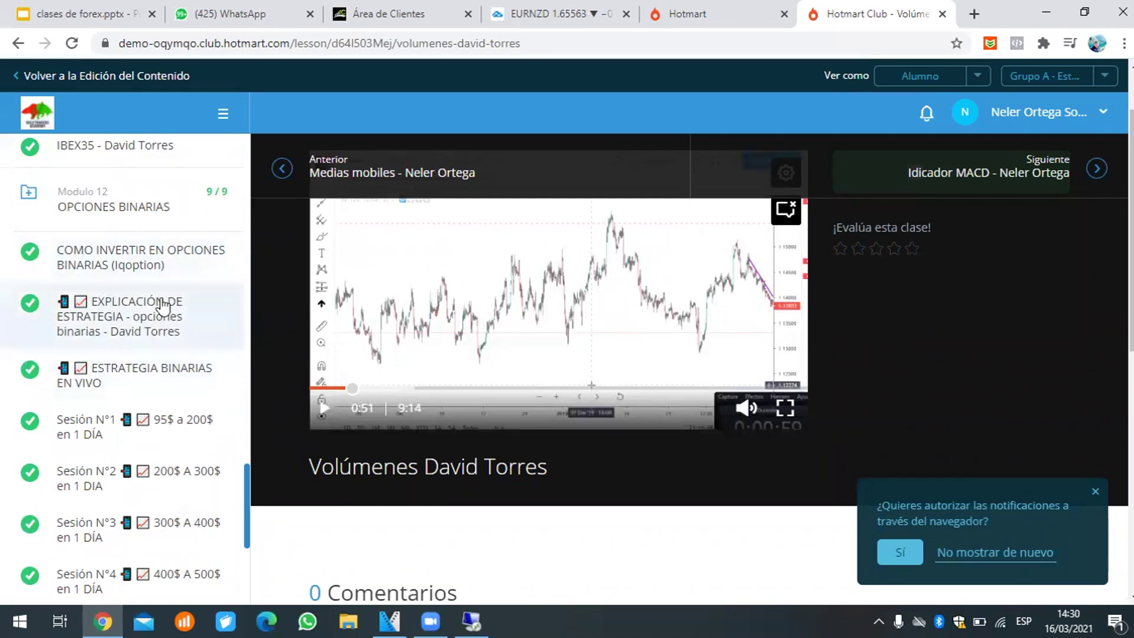
scroll(171, 378, down, 1)
scroll(177, 363, down, 3)
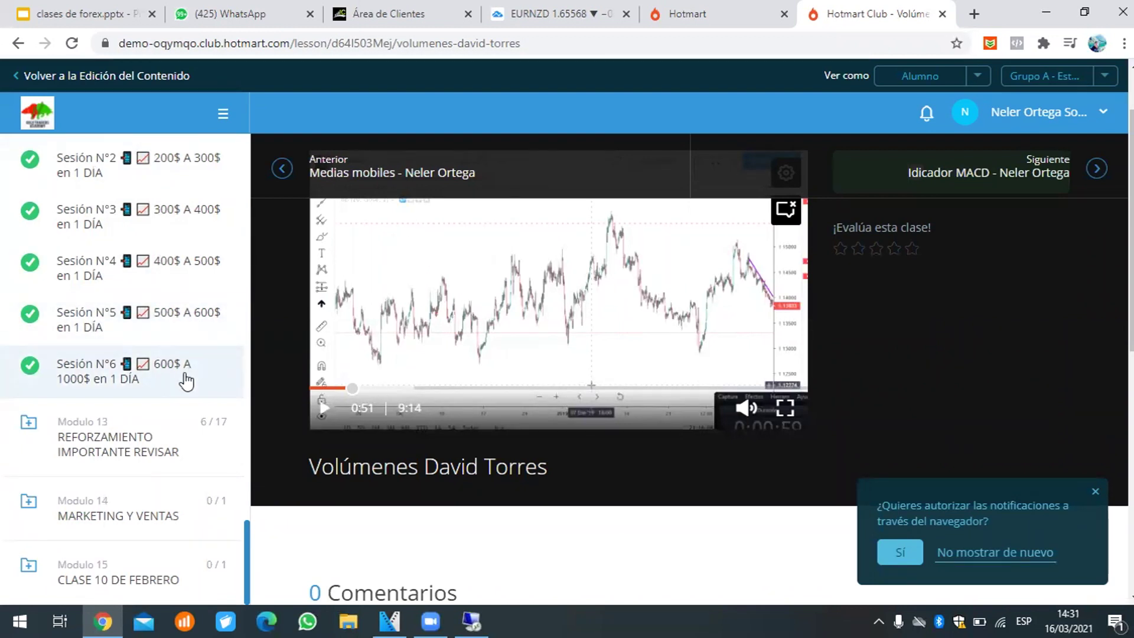
scroll(148, 372, up, 2)
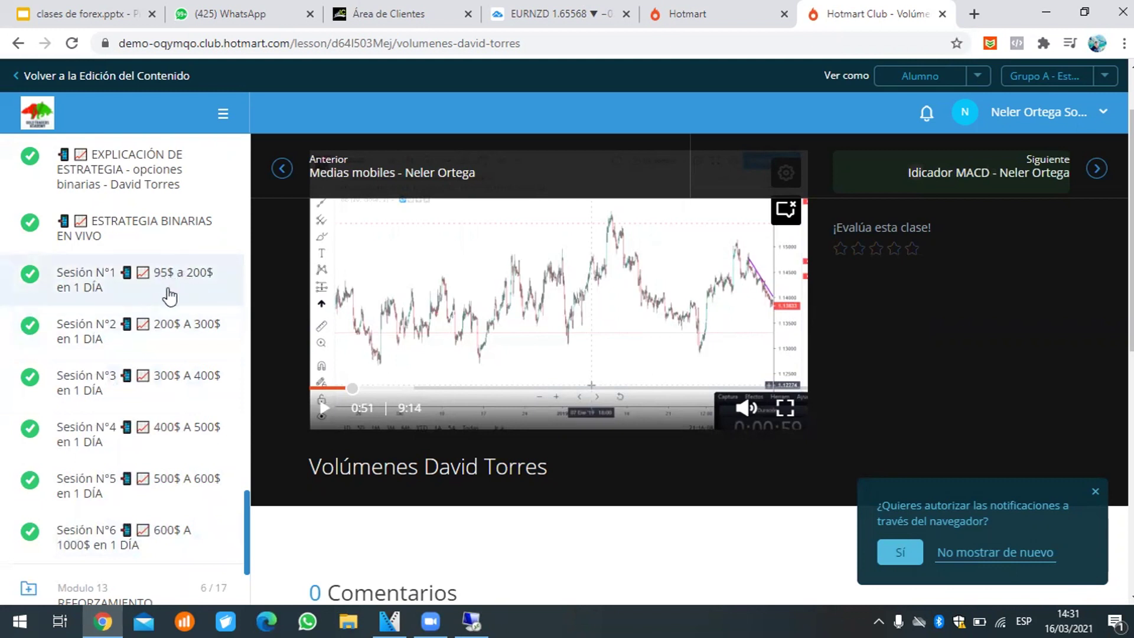
scroll(170, 307, down, 3)
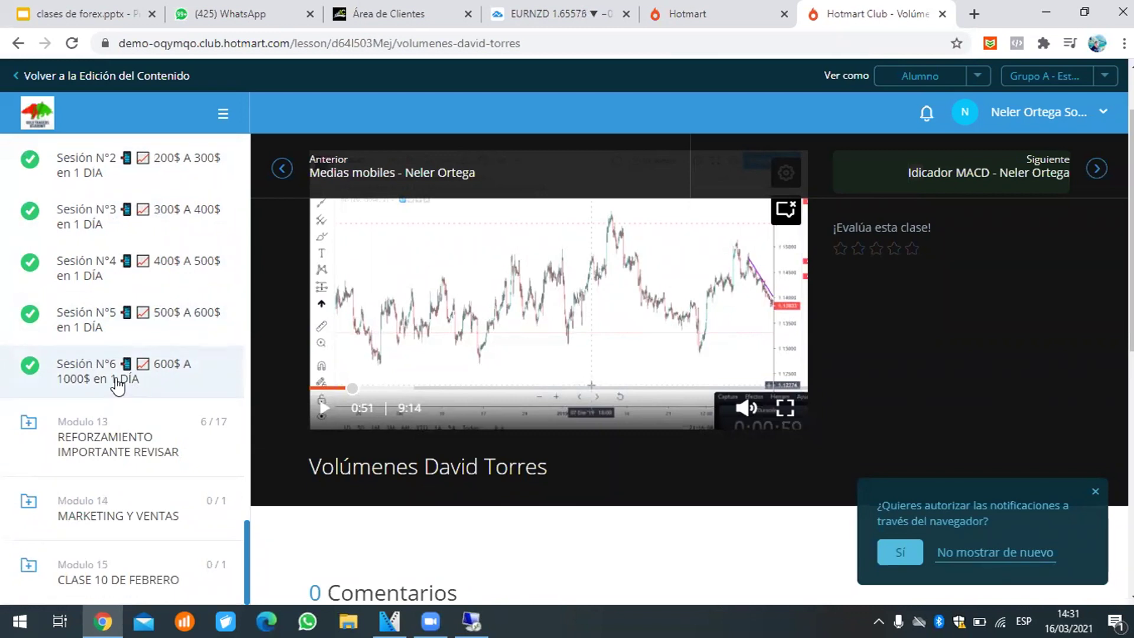
scroll(121, 366, up, 3)
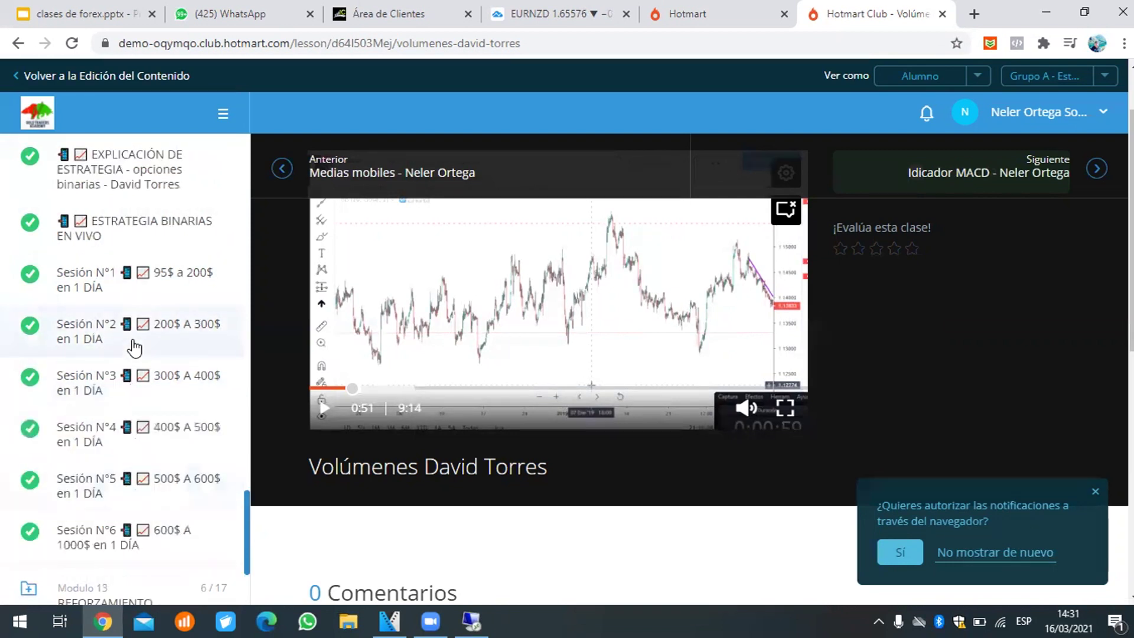
click(171, 294)
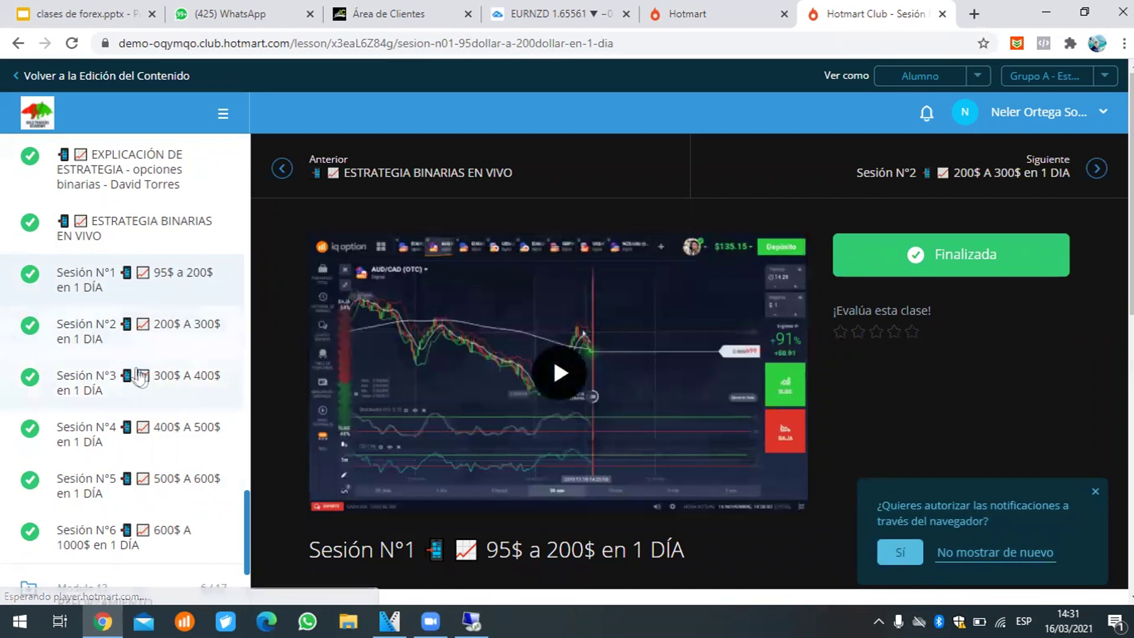
Look over the binary options sessions and the Modulo 11 and Modulo 10 entries in the course outline.
scroll(120, 353, down, 3)
scroll(187, 400, up, 4)
scroll(187, 399, up, 5)
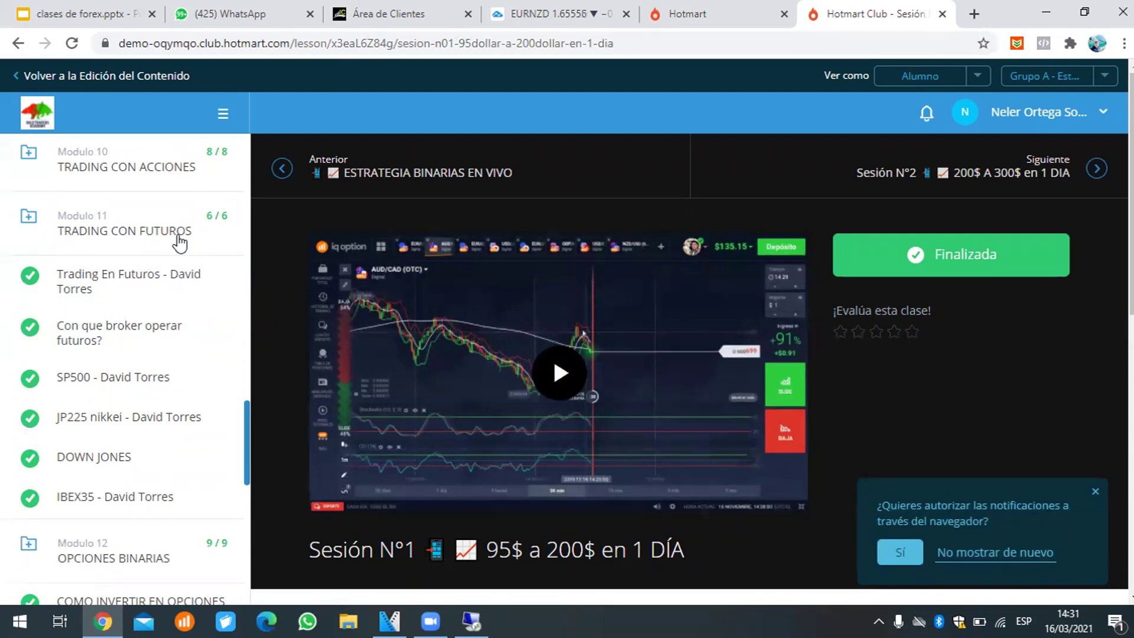
Switch to the clases de forex presentation in Google Slides and show the opening slides through the MAYO–AGOSTO 2020 trading results full screen, exiting on that slide.
click(89, 36)
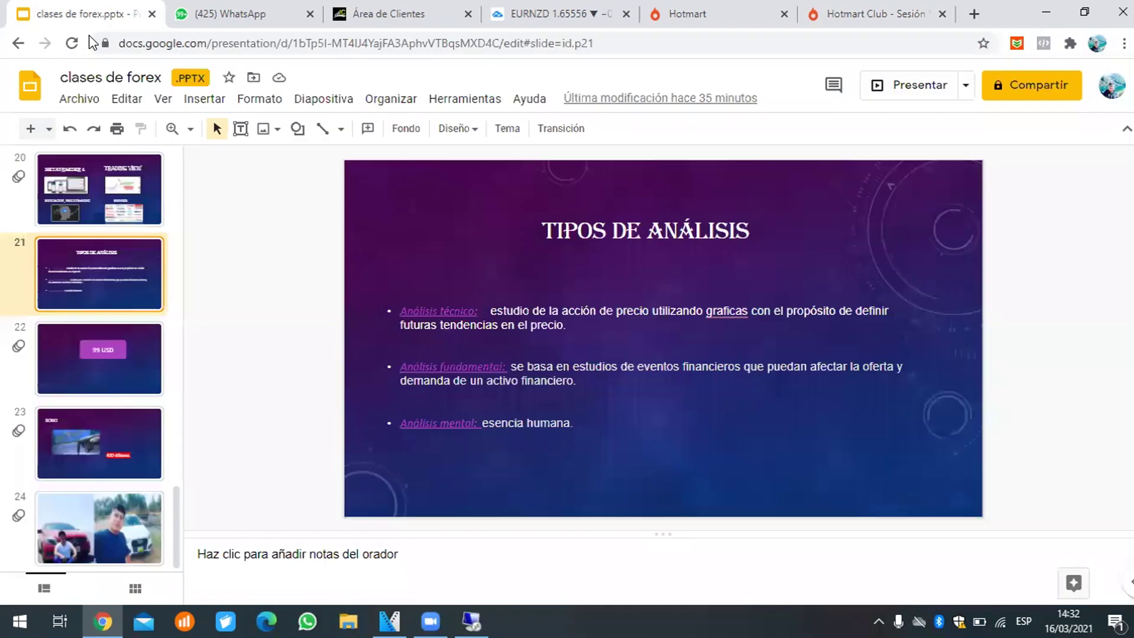
scroll(83, 231, up, 15)
scroll(82, 232, up, 4)
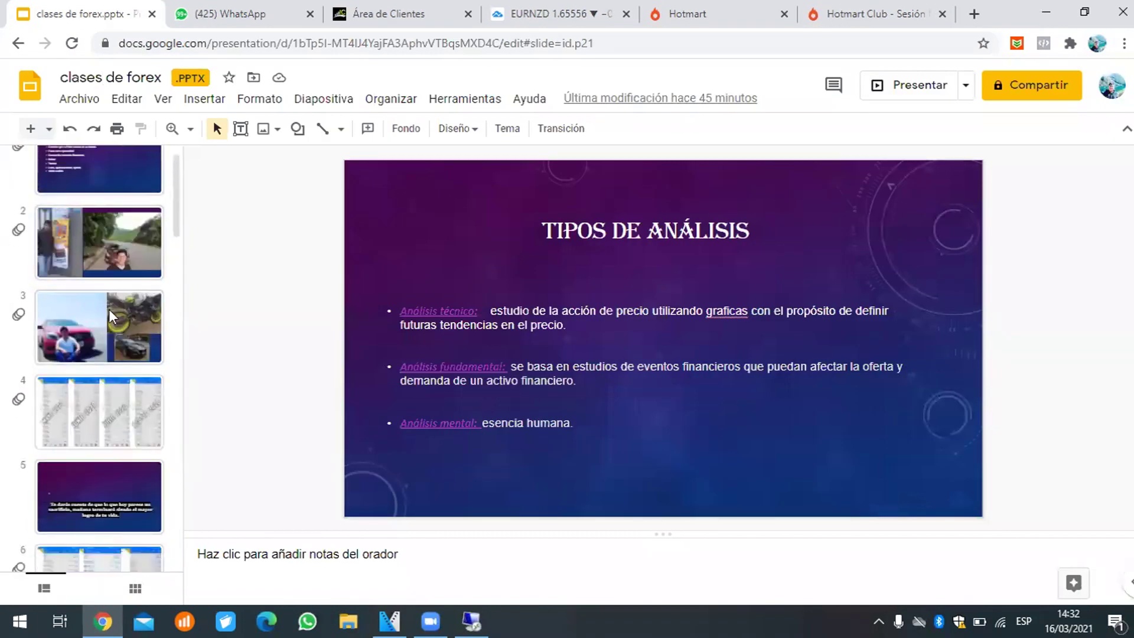
click(94, 184)
click(889, 89)
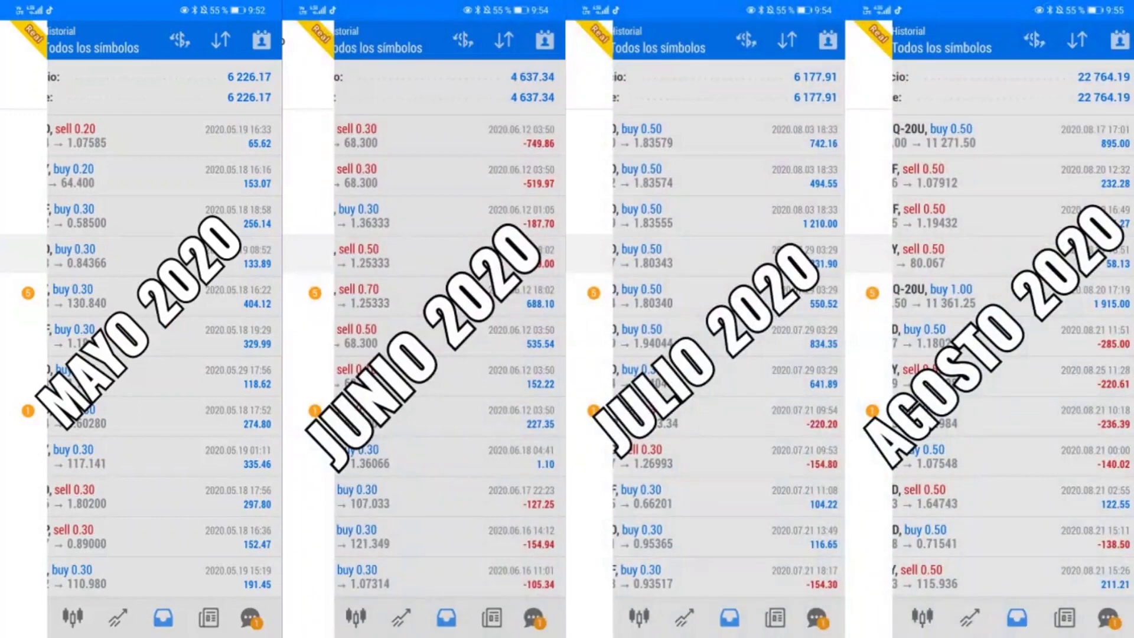
key(Escape)
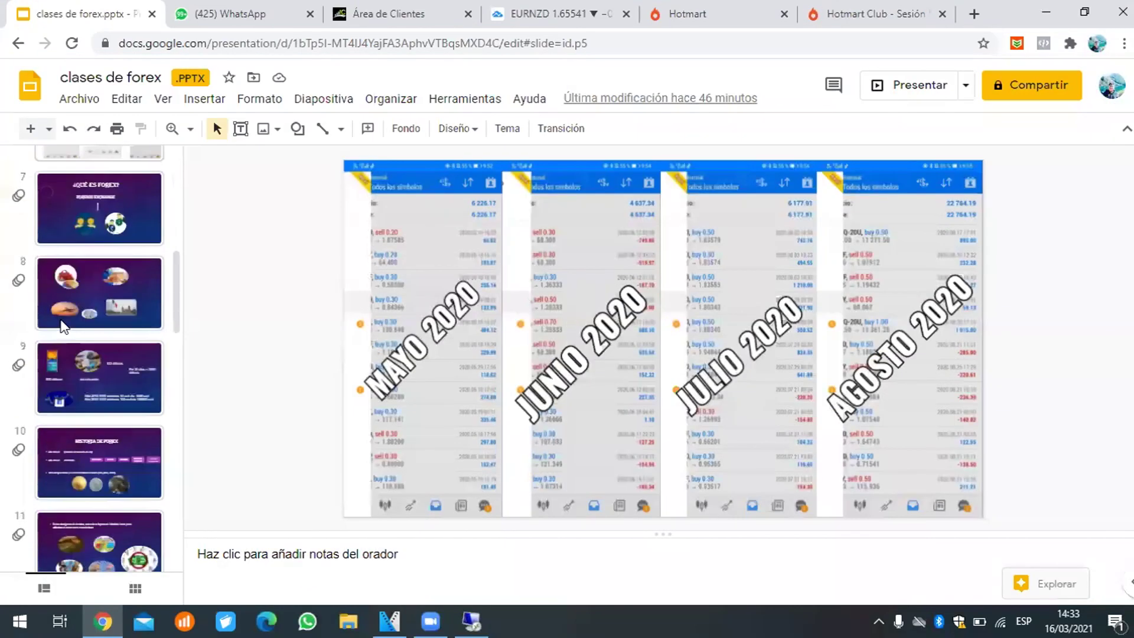
Present slide 20, covering MetaTrader 4, Trading View, psicotrading and brokers, in full screen.
scroll(88, 354, down, 15)
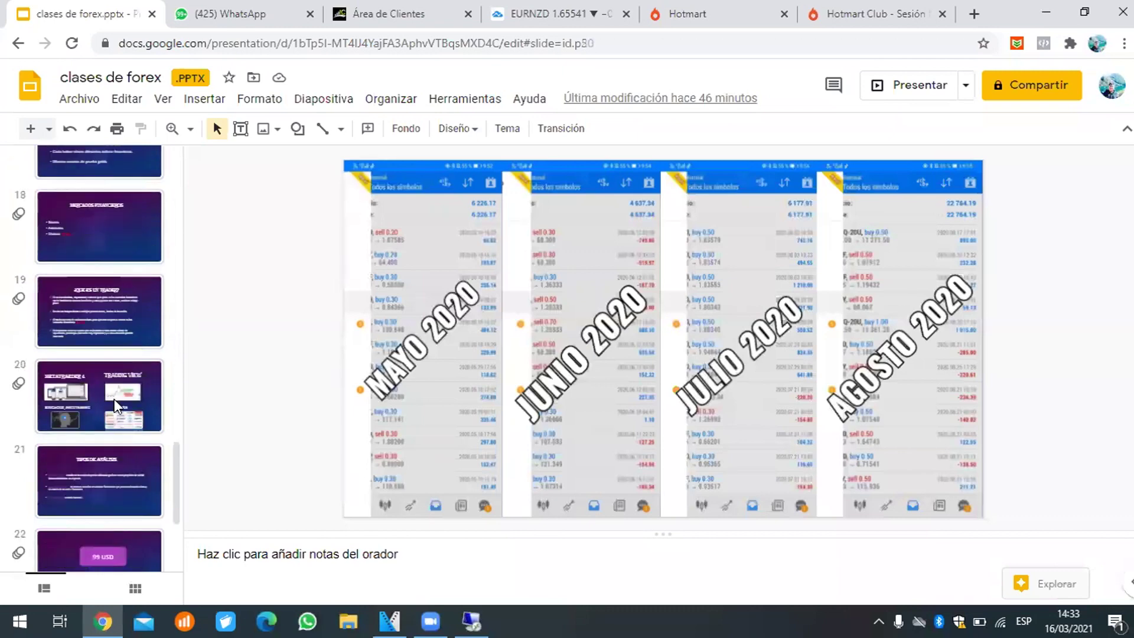
click(114, 398)
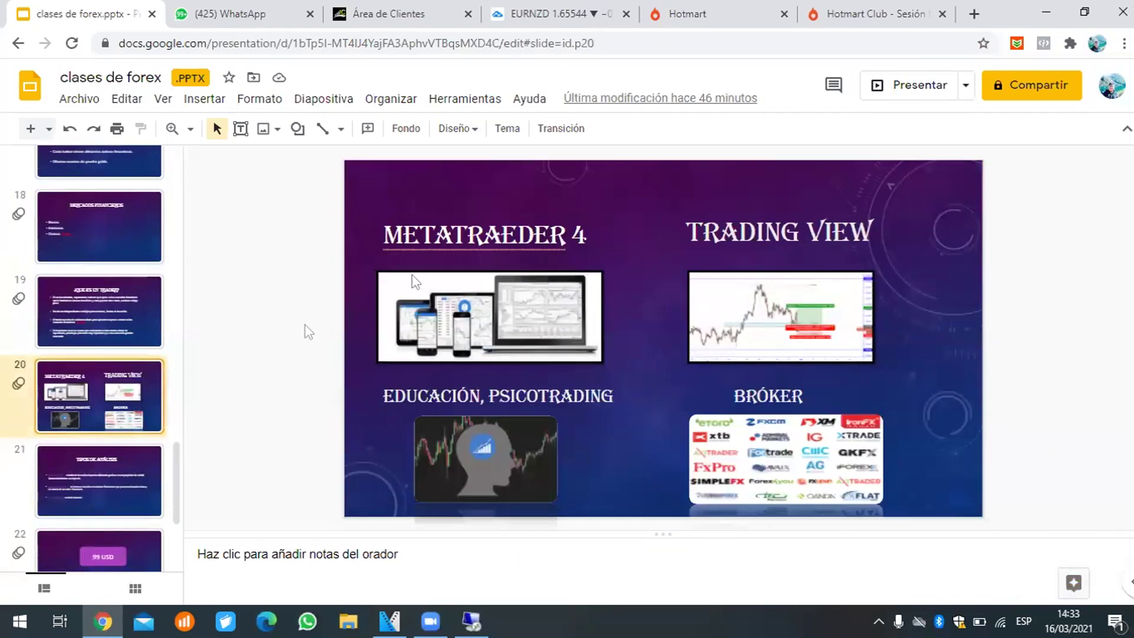
click(886, 86)
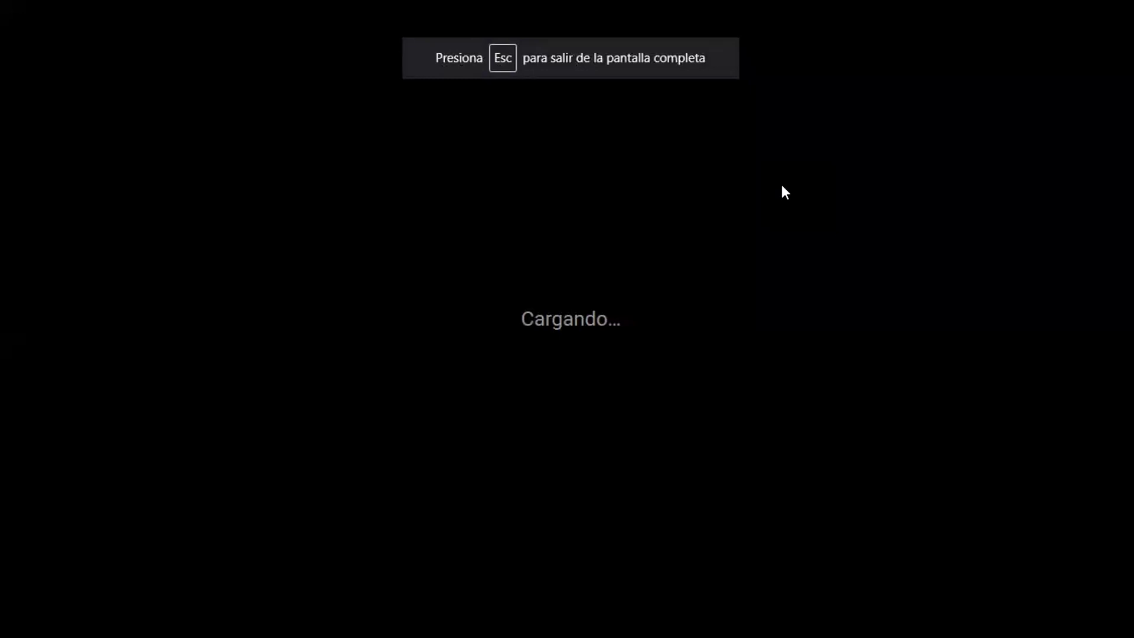